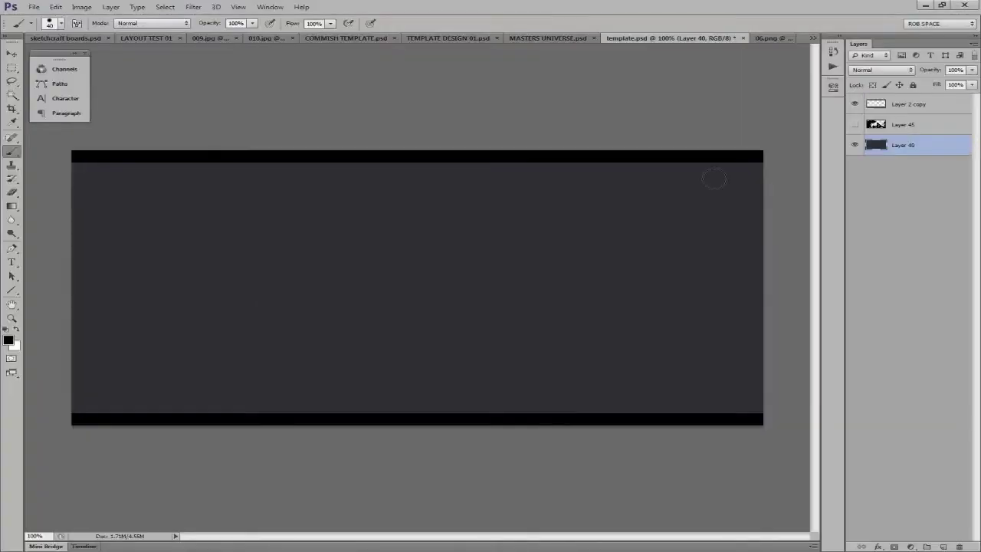
Reveal Layer 45's black rock silhouettes, erase stray wire strokes, and add empty Layer 46 beneath.
key(ctrl+shift+alt+e)
key(e)
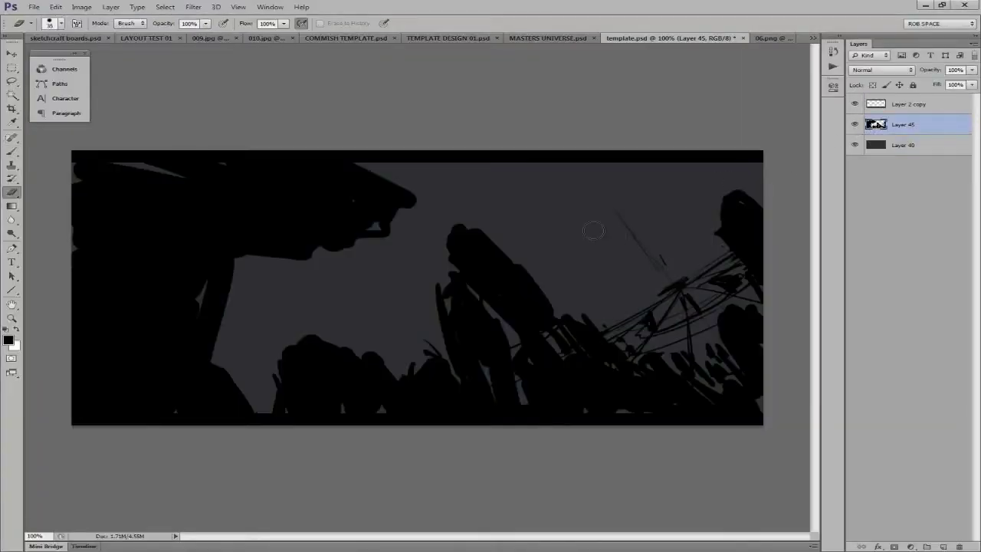
right_click(693, 418)
double_click(695, 419)
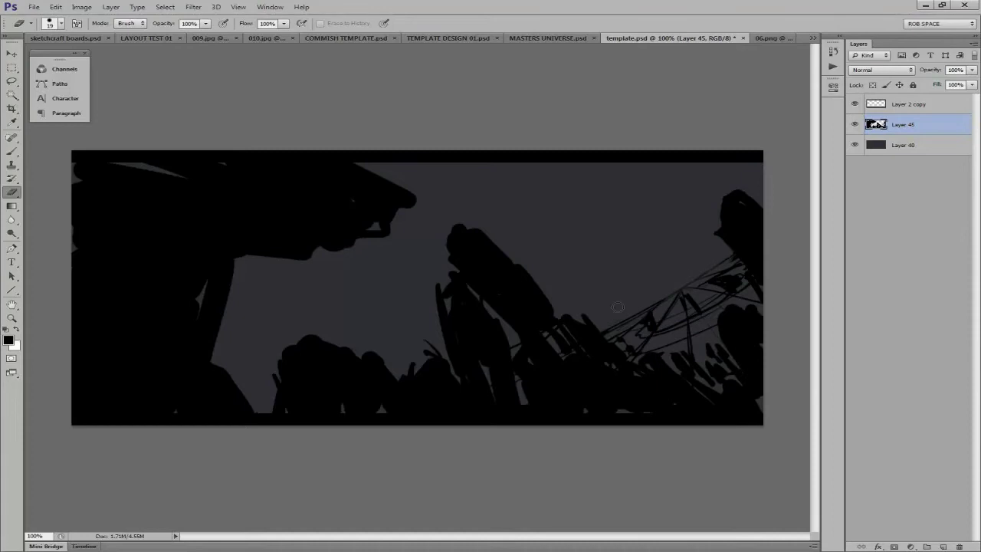
key(ctrl+z)
ctrl+click(943, 547)
Lasso the sky behind the silhouettes, fill it light blue, and sweep a bluer tone across it.
key(b)
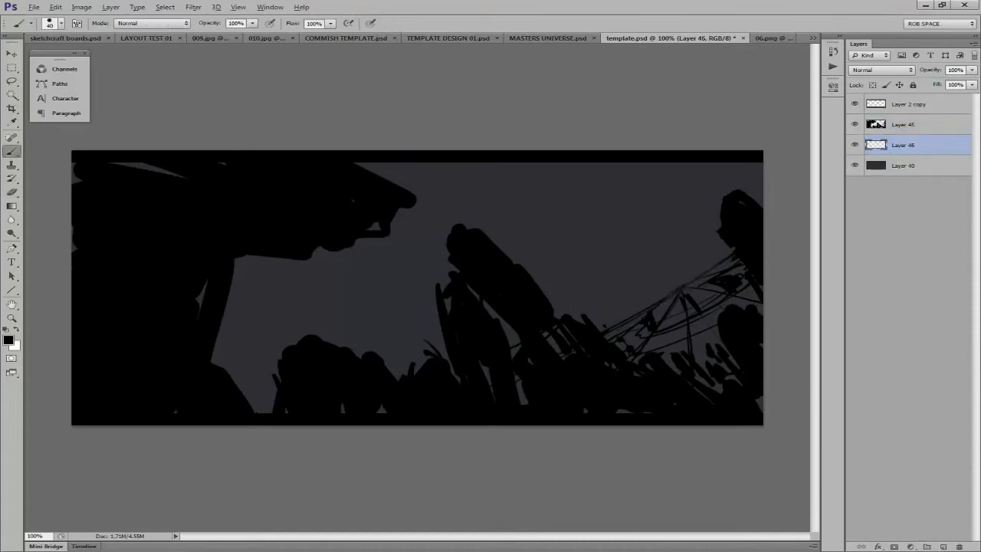
key(l)
drag(149, 341, 674, 291)
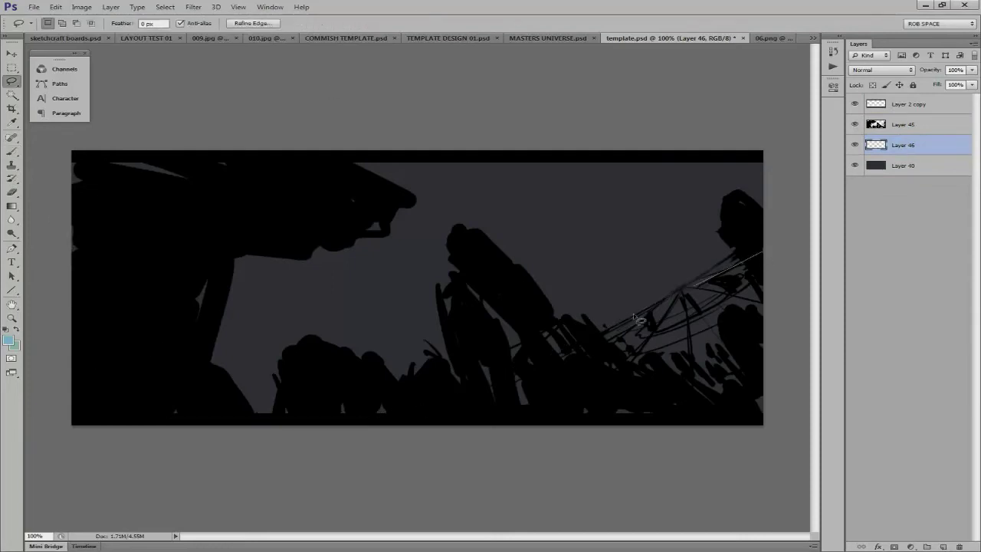
key(alt+BackSpace)
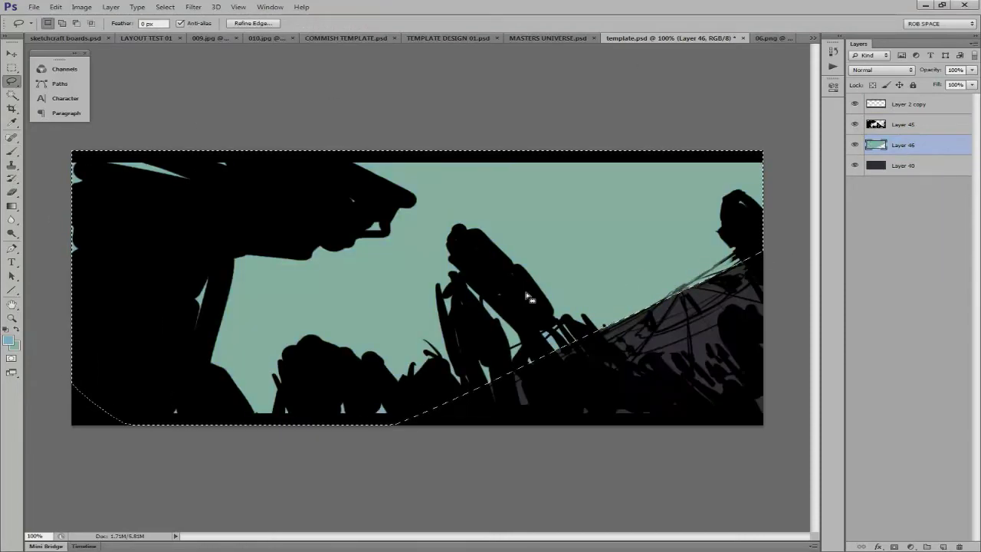
key(b)
mouse_move(634, 203)
mouse_down()
mouse_move(252, 361)
mouse_move(722, 175)
mouse_up()
On new Layer 47, paint dark grey cloud strokes near the right silhouette.
click(943, 547)
key(ctrl+d)
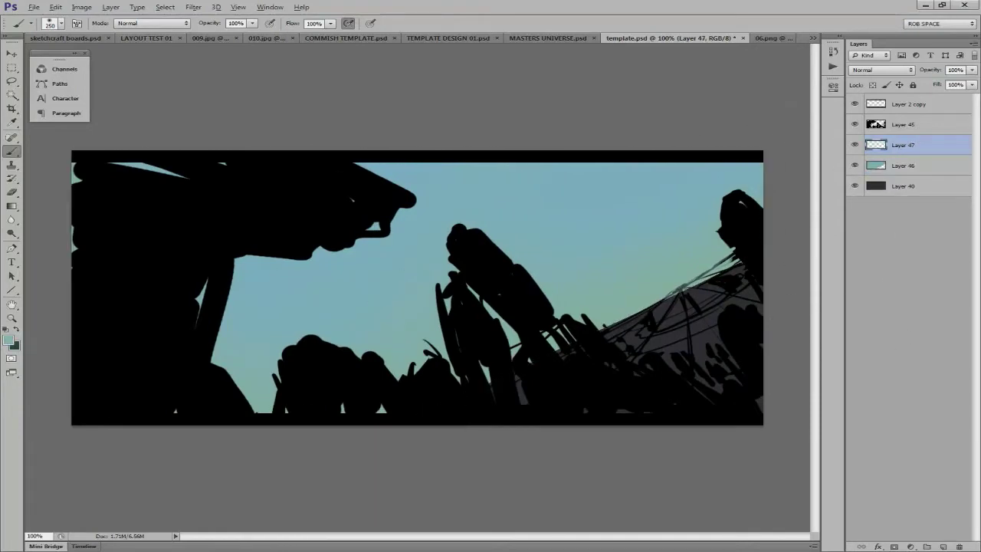
right_click(674, 256)
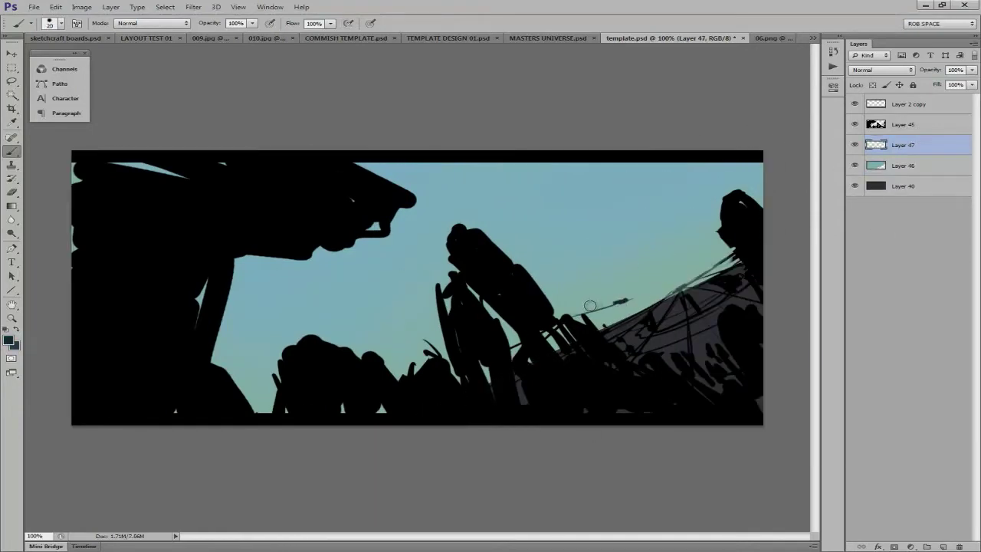
mouse_move(661, 288)
mouse_down()
mouse_move(721, 251)
mouse_move(710, 247)
mouse_move(736, 224)
mouse_move(675, 264)
mouse_move(684, 240)
mouse_up()
Paint a grey band along the horizon, grey clouds upper right, and a cloud blob left of centre.
key(e)
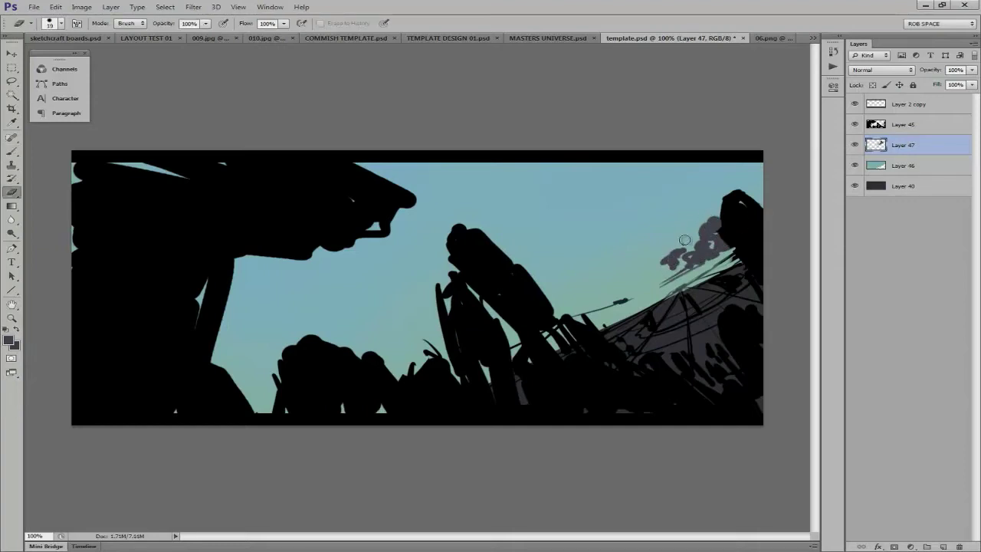
key(b)
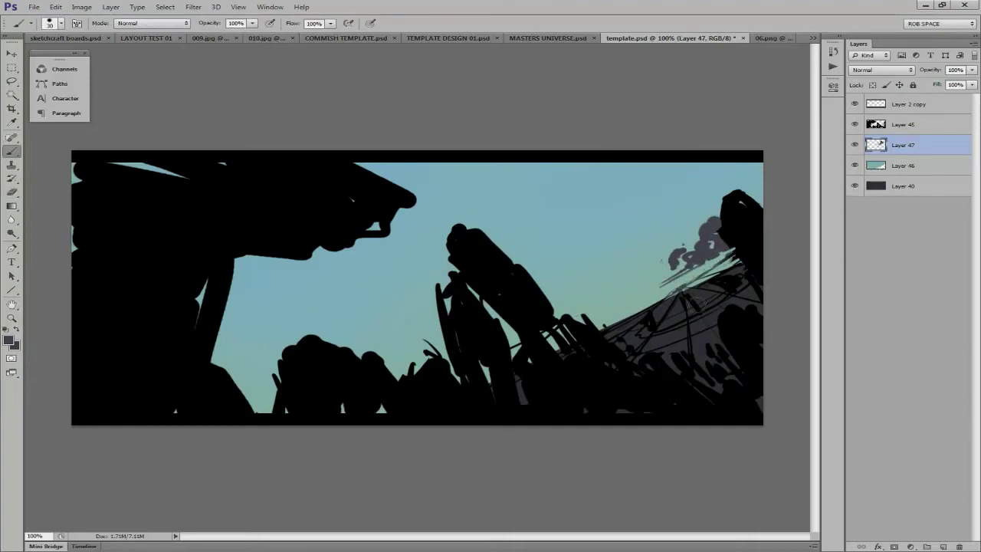
mouse_move(612, 305)
mouse_down()
mouse_move(537, 332)
mouse_move(208, 361)
mouse_move(279, 353)
mouse_up()
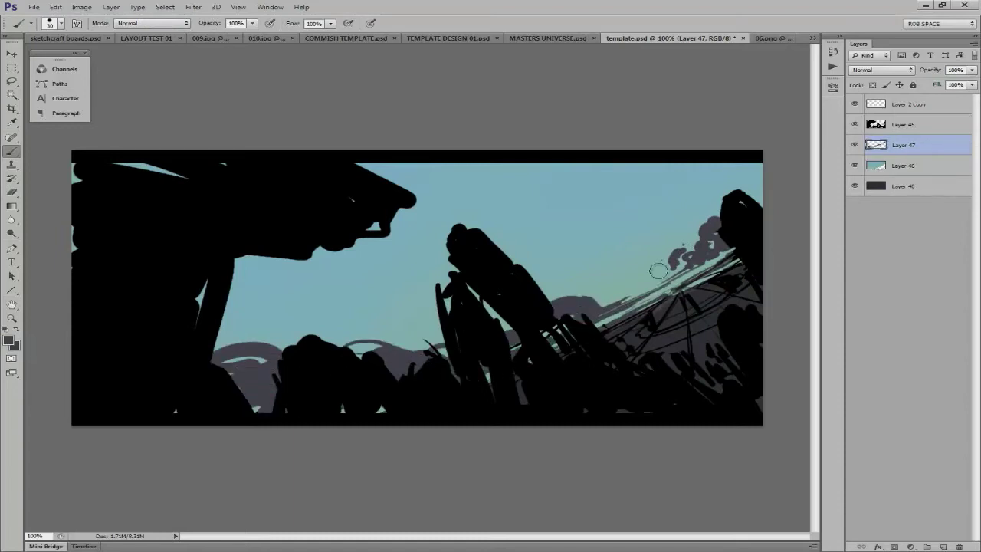
mouse_move(710, 201)
mouse_down()
mouse_move(732, 170)
mouse_move(660, 224)
mouse_up()
drag(709, 165, 613, 272)
mouse_move(367, 285)
mouse_down()
mouse_move(395, 278)
mouse_move(368, 306)
mouse_move(314, 253)
mouse_move(269, 264)
mouse_move(269, 321)
mouse_move(388, 321)
mouse_up()
Add dark cloud strokes along the sky's top, a thin mid-sky streak, and a bluish stroke over the wires.
mouse_move(614, 156)
mouse_down()
mouse_move(624, 192)
mouse_move(617, 207)
mouse_up()
drag(670, 164, 609, 230)
mouse_move(449, 229)
mouse_down()
mouse_move(420, 222)
mouse_move(453, 225)
mouse_up()
mouse_move(368, 165)
mouse_down()
mouse_move(490, 171)
mouse_move(418, 207)
mouse_move(376, 177)
mouse_up()
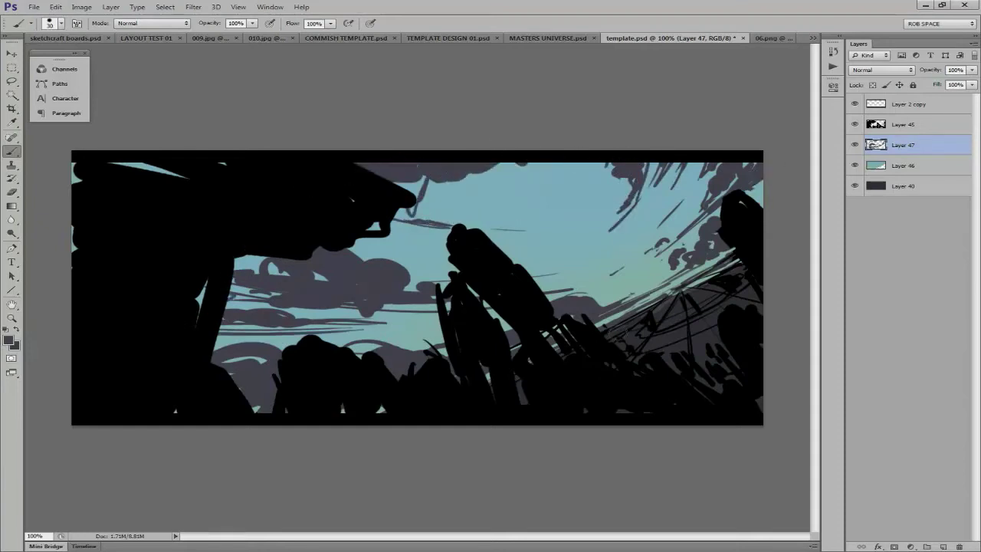
drag(652, 319, 717, 285)
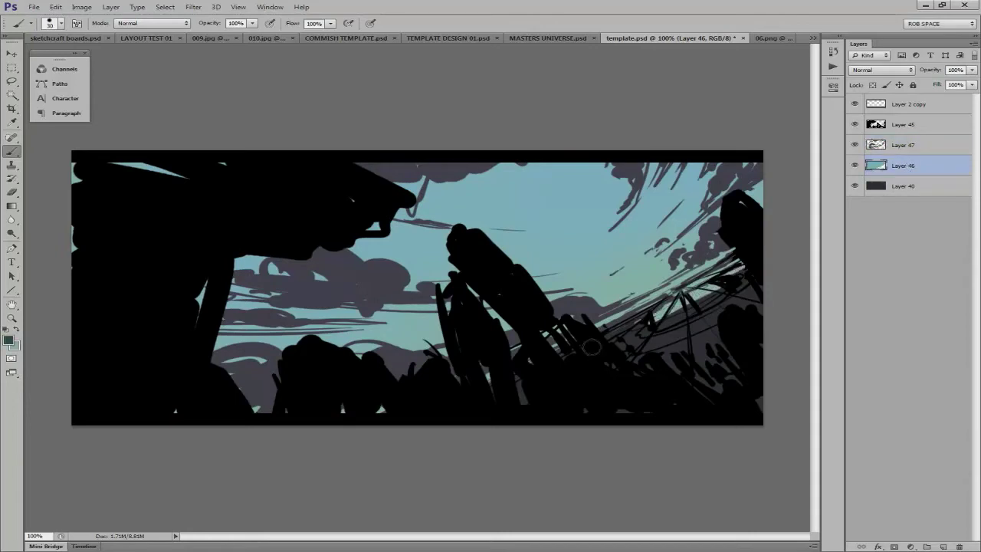
Erase parts of the dark wire lines at right on Layer 45.
key(e)
key(alt+bracketright)
key(alt+bracketright)
mouse_move(624, 322)
mouse_down()
mouse_move(735, 259)
mouse_move(658, 315)
mouse_up()
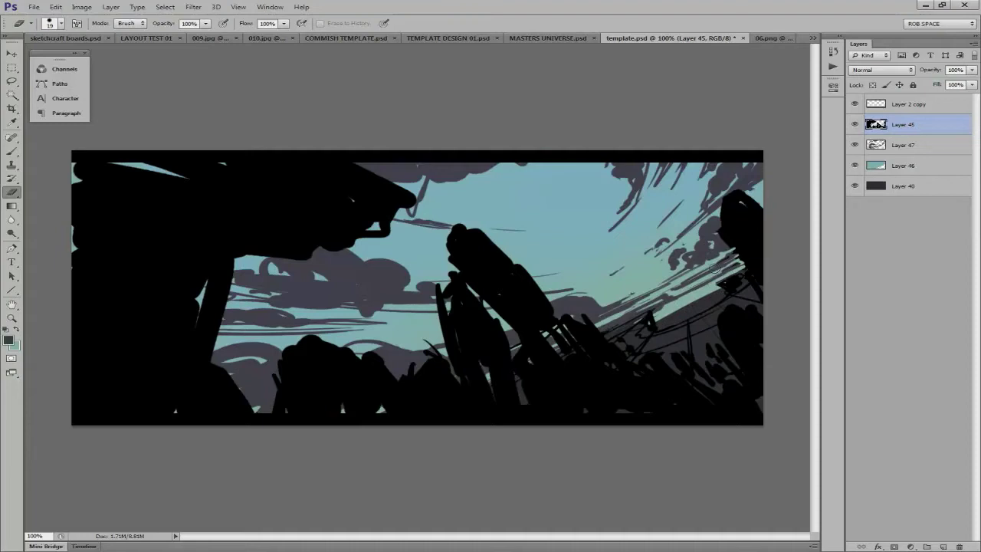
Add Layer 48 above the clouds and darken the upper sky with soft dark blue.
key(b)
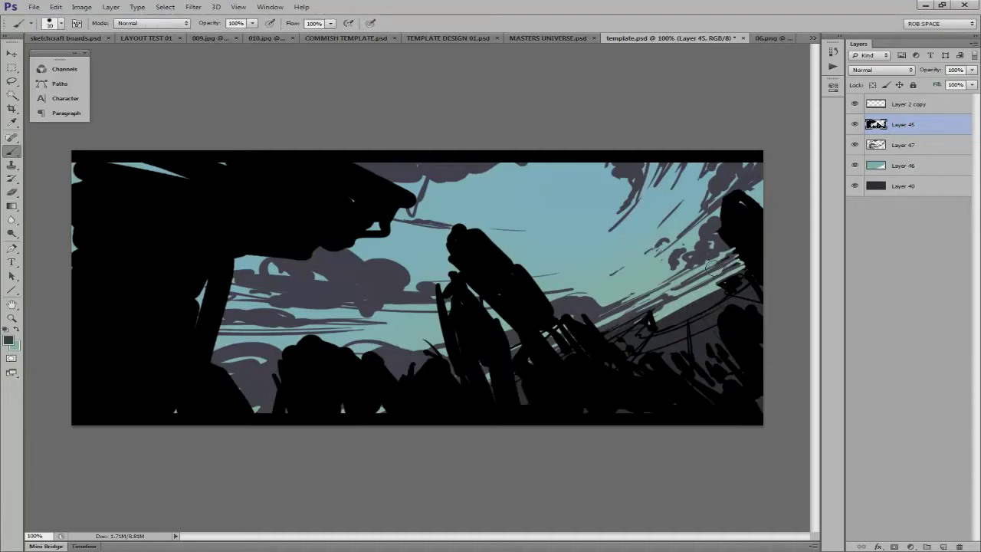
click(897, 148)
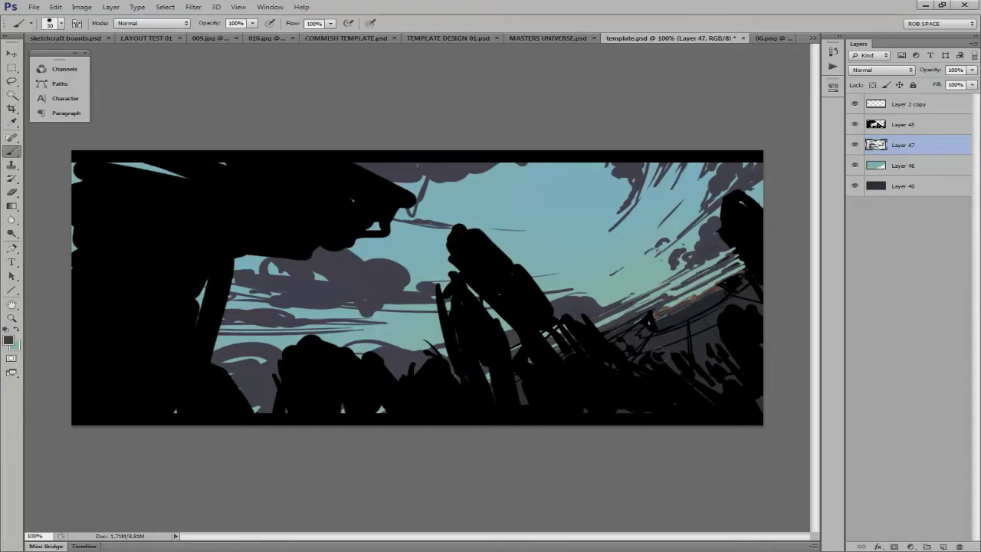
click(944, 546)
mouse_move(460, 223)
mouse_down()
mouse_move(449, 99)
mouse_move(602, 107)
mouse_up()
drag(459, 100, 564, 90)
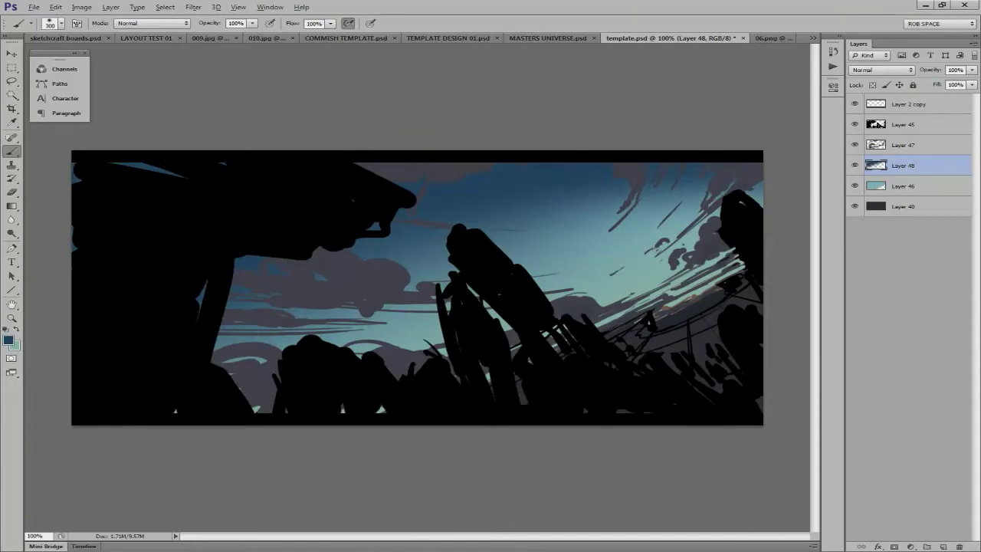
alt+click(84, 387)
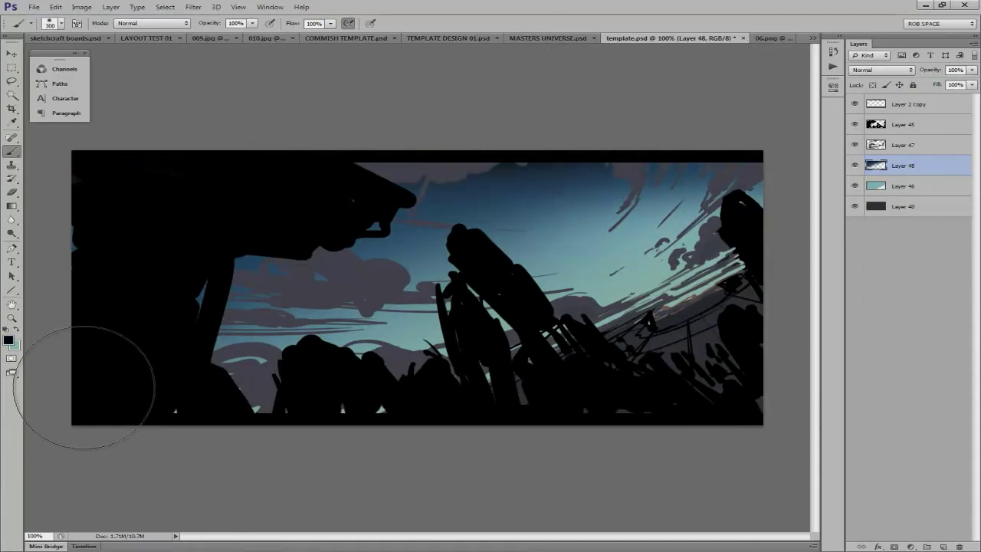
Create Layer 49, select the streak at the right horizon, and add Layer 50.
click(943, 546)
click(904, 145)
key(l)
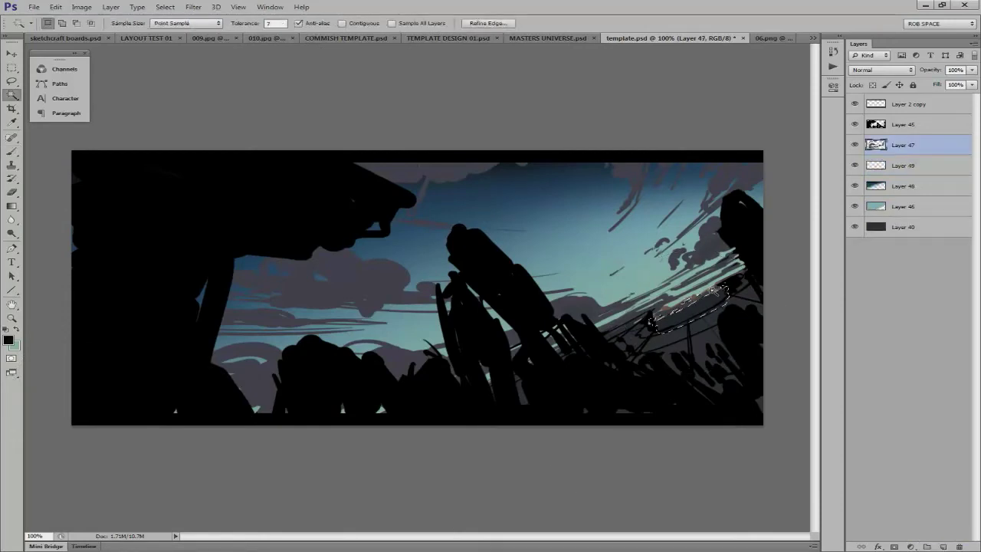
drag(725, 285, 652, 323)
key(b)
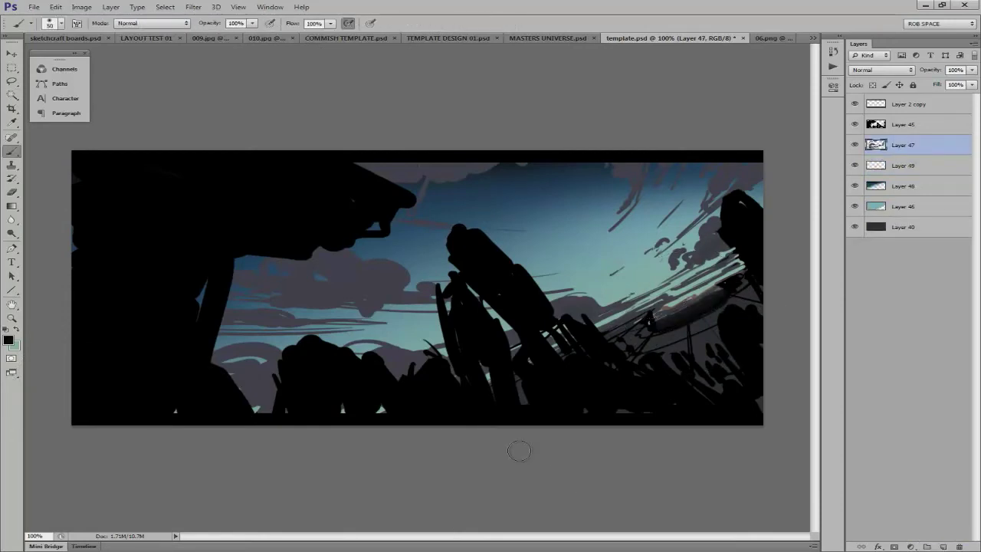
click(943, 546)
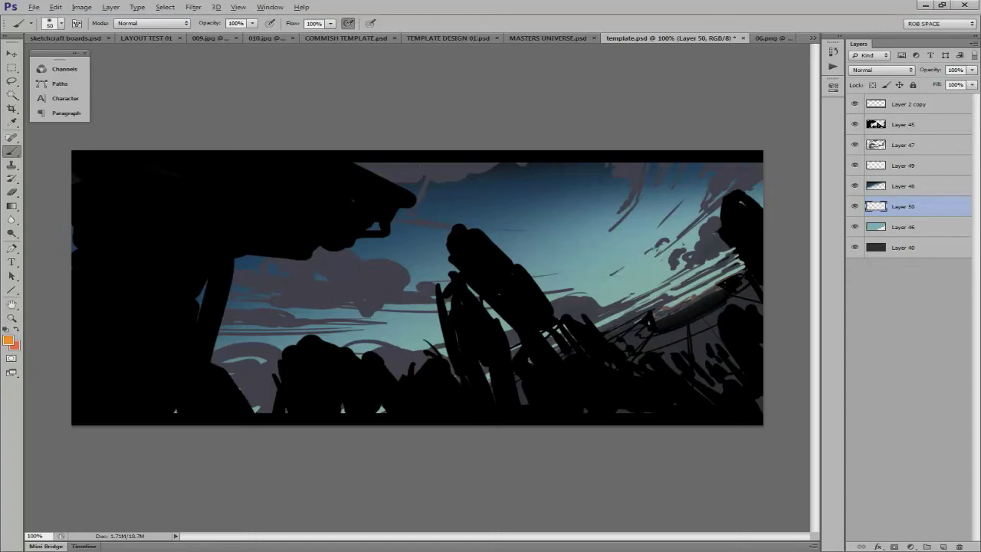
Paint yellow-orange and pink sunset streaks along the right horizon on Layer 50.
mouse_move(667, 308)
mouse_down()
mouse_move(742, 268)
mouse_move(713, 267)
mouse_move(602, 337)
mouse_move(740, 259)
mouse_up()
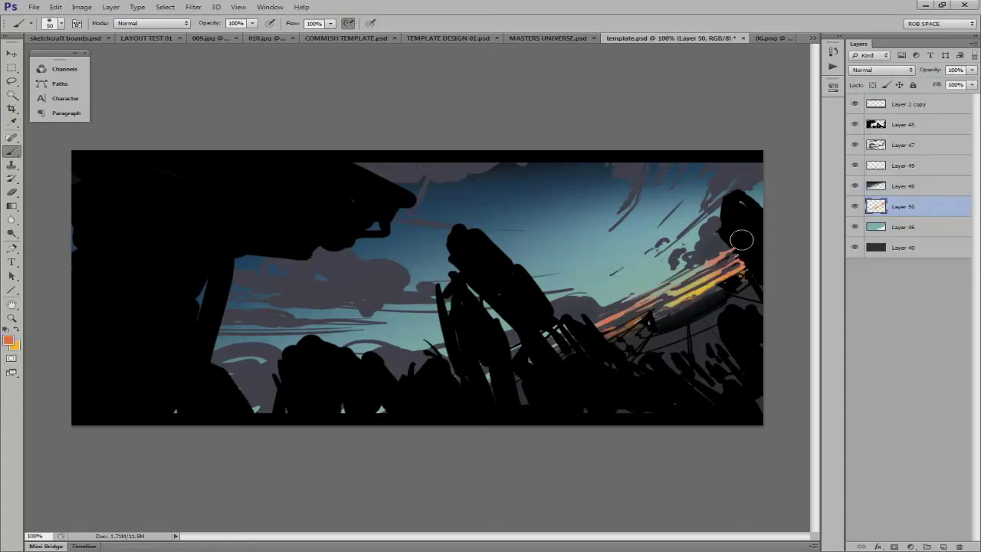
drag(685, 289, 637, 320)
mouse_move(521, 350)
mouse_down()
mouse_move(633, 340)
mouse_move(697, 275)
mouse_up()
drag(624, 317, 692, 284)
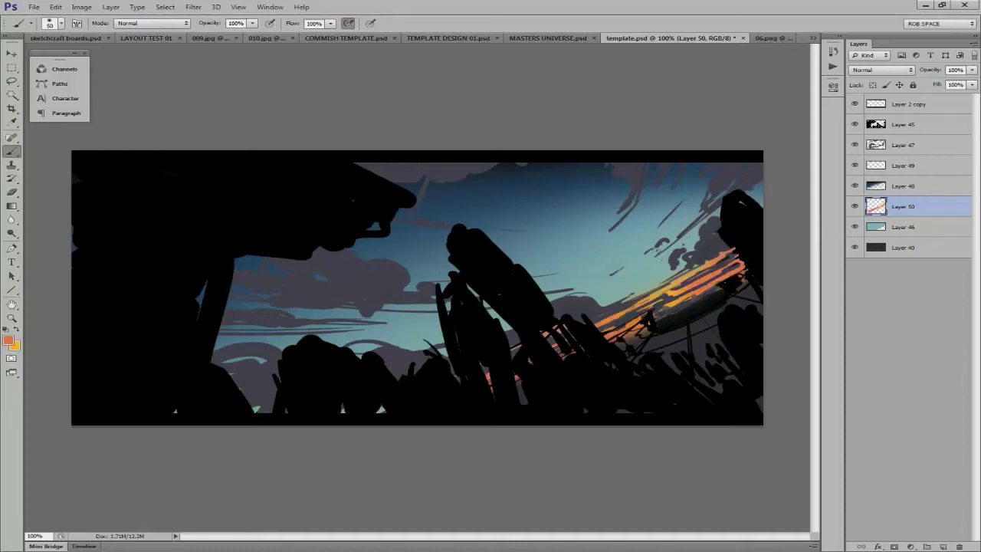
On new Layer 51, paint a soft golden glow inside an elliptical selection with a 32% flow brush.
right_click(669, 312)
double_click(710, 398)
key(ctrl+shift+alt+n)
key(ctrl+shift+d)
key(shift+3)
key(shift+2)
drag(656, 241, 537, 284)
alt+click(667, 302)
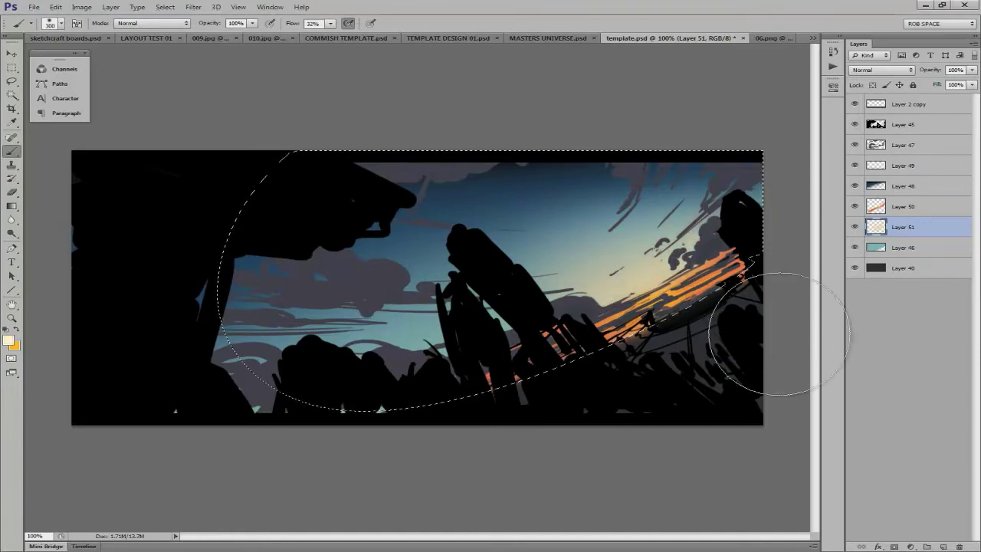
key(ctrl+d)
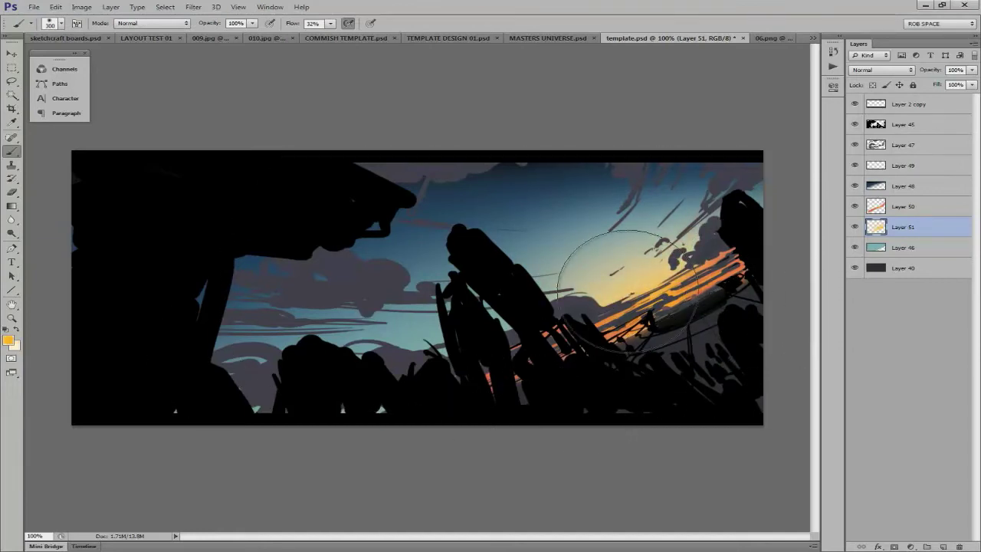
Add Layer 52 set to Lighten blending mode.
alt+click(460, 360)
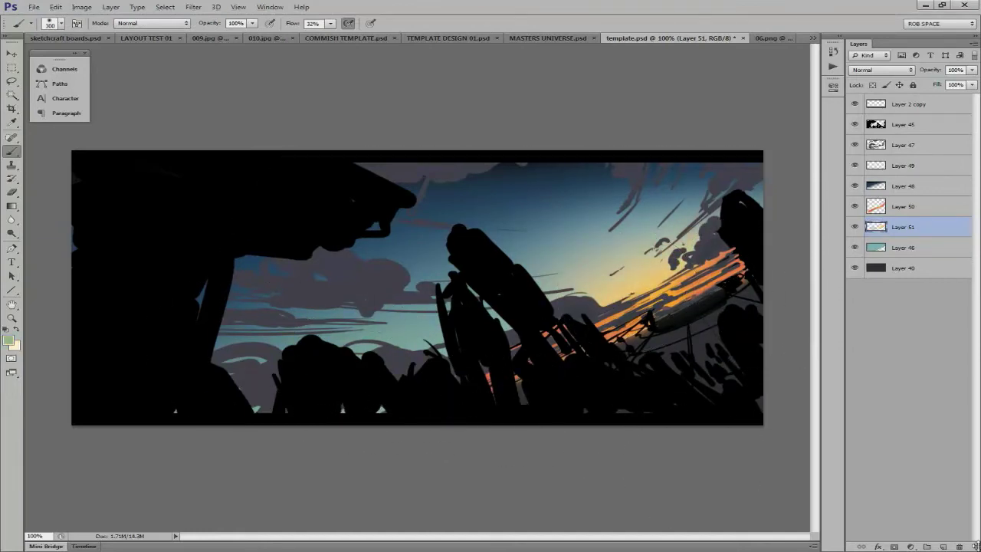
key(ctrl+shift+alt+n)
click(881, 70)
click(881, 138)
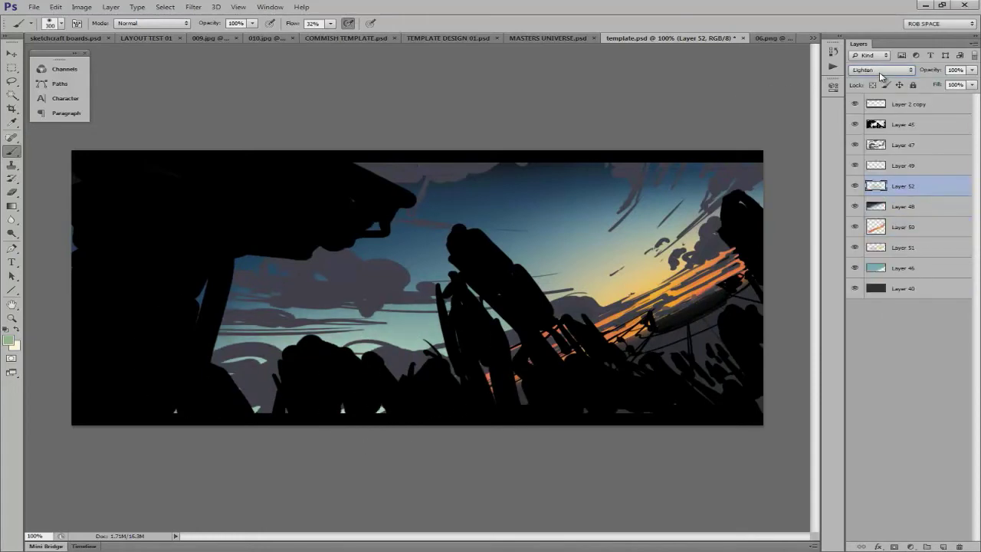
scroll(881, 69, up, 4)
Duplicate the clouds layer and apply a Gaussian Blur with radius 8.6 to the copy.
alt+click(528, 398)
click(904, 145)
key(ctrl+j)
click(855, 165)
click(193, 7)
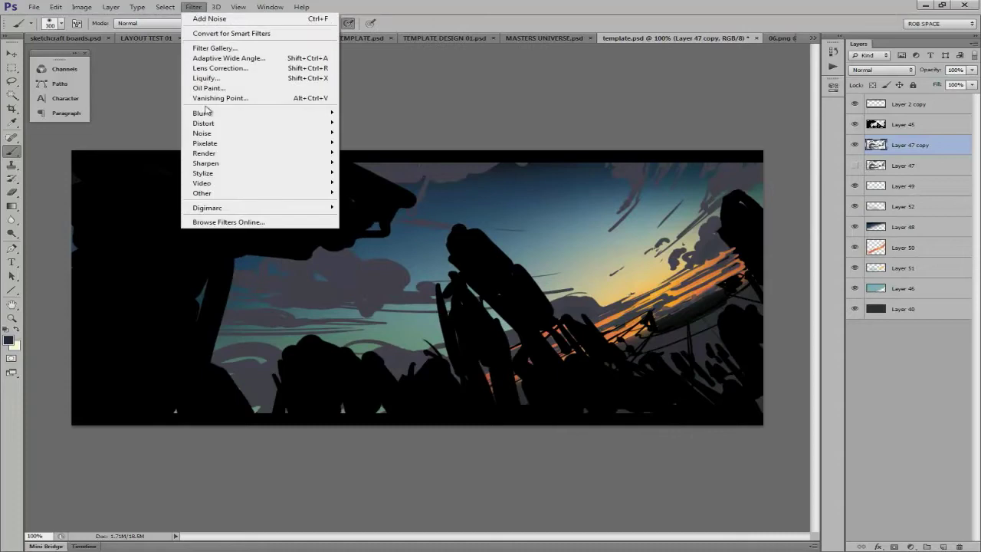
click(368, 153)
mouse_move(647, 392)
mouse_down()
mouse_move(678, 391)
mouse_move(667, 392)
mouse_up()
drag(687, 234, 414, 269)
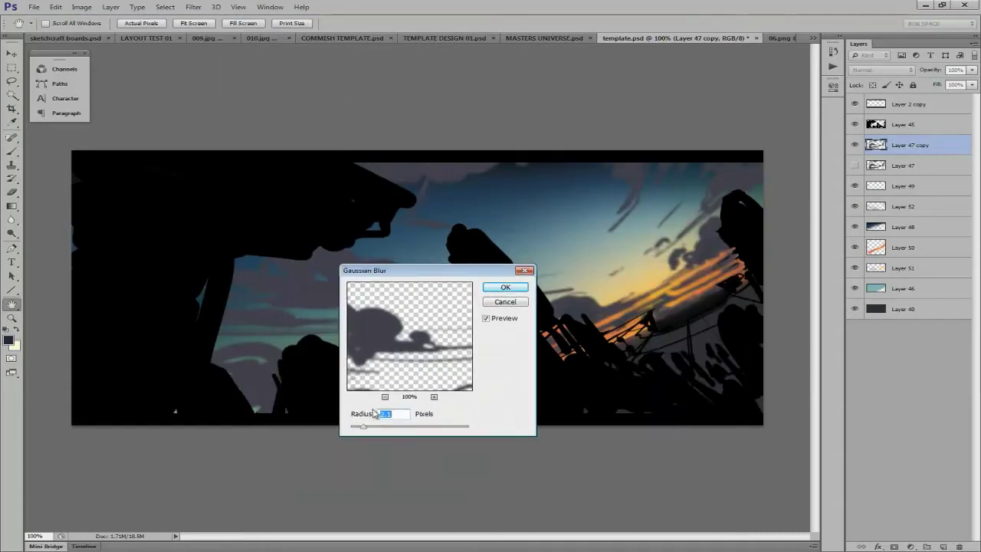
key(Return)
click(856, 165)
Hide the blurred cloud copy and return to Layer 47 with a 150 px brush.
scroll(869, 71, down, 5)
click(855, 145)
click(904, 164)
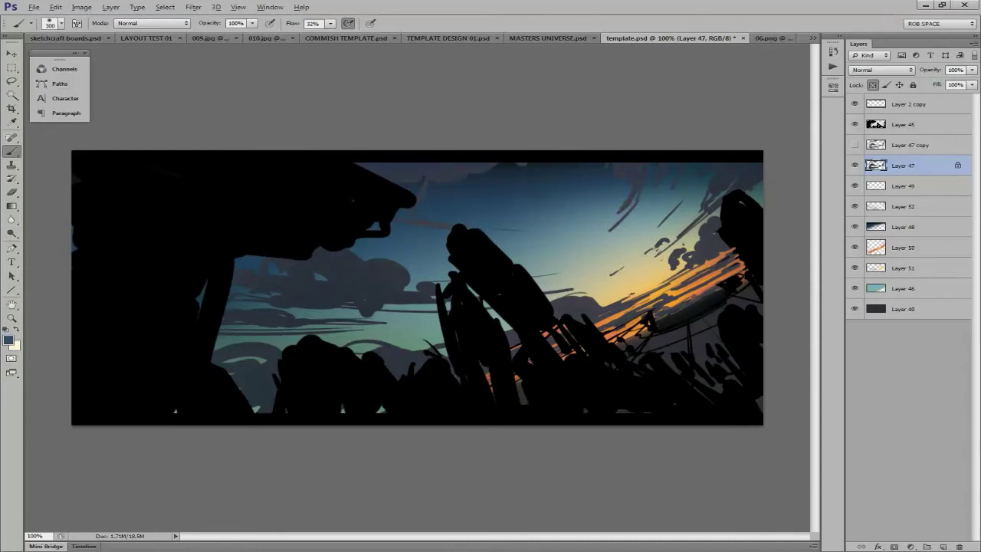
key(bracketleft)
key(bracketleft)
key(bracketleft)
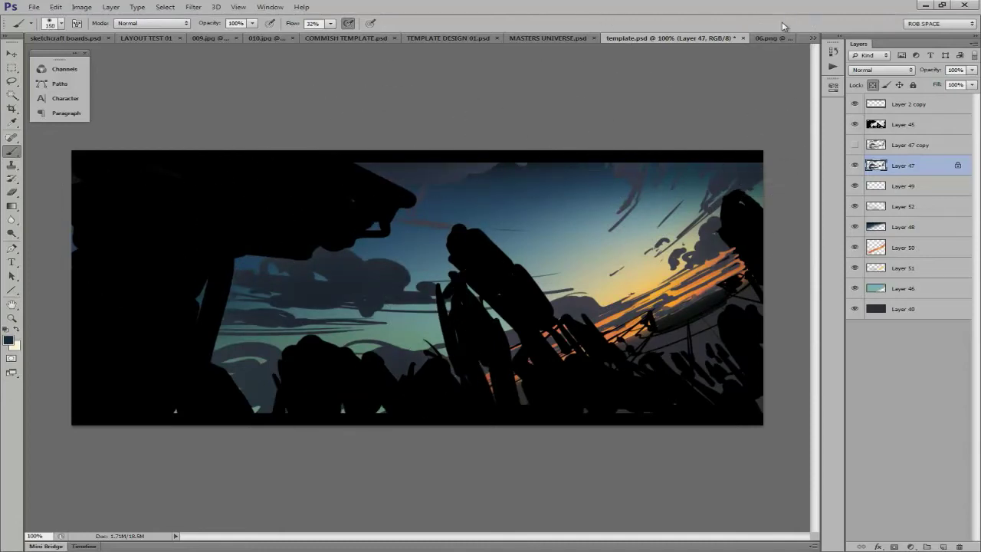
Add Overlay-mode Layer 53 and lighten the lower sky with warm orange strokes.
click(904, 247)
click(943, 547)
click(881, 70)
click(874, 191)
drag(667, 384, 412, 360)
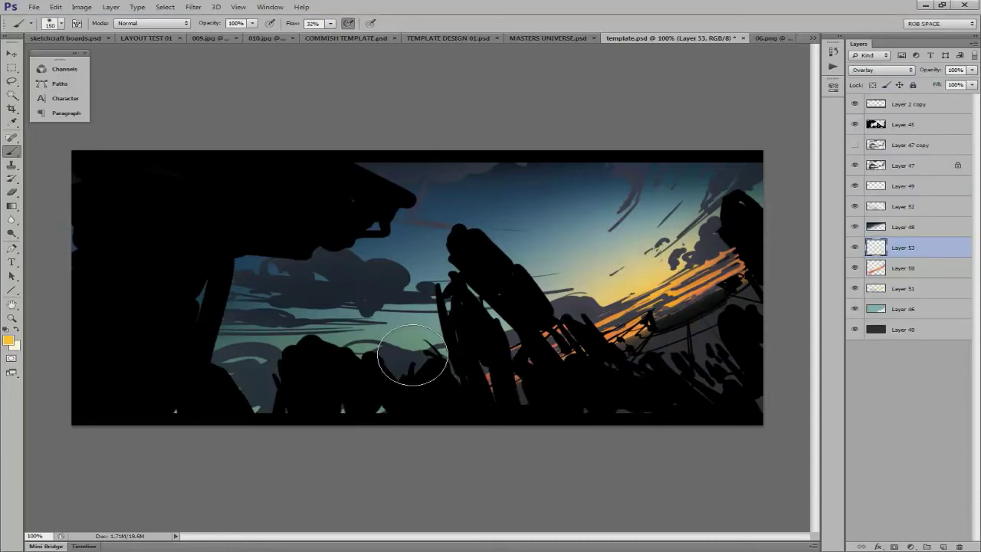
key(ctrl+Tab)
key(ctrl+shift+Tab)
click(942, 546)
right_click(496, 292)
With a 10 px brush at 100% flow, paint light strokes on the central rock forms.
drag(688, 368, 688, 383)
click(591, 405)
key(Return)
drag(491, 244, 550, 310)
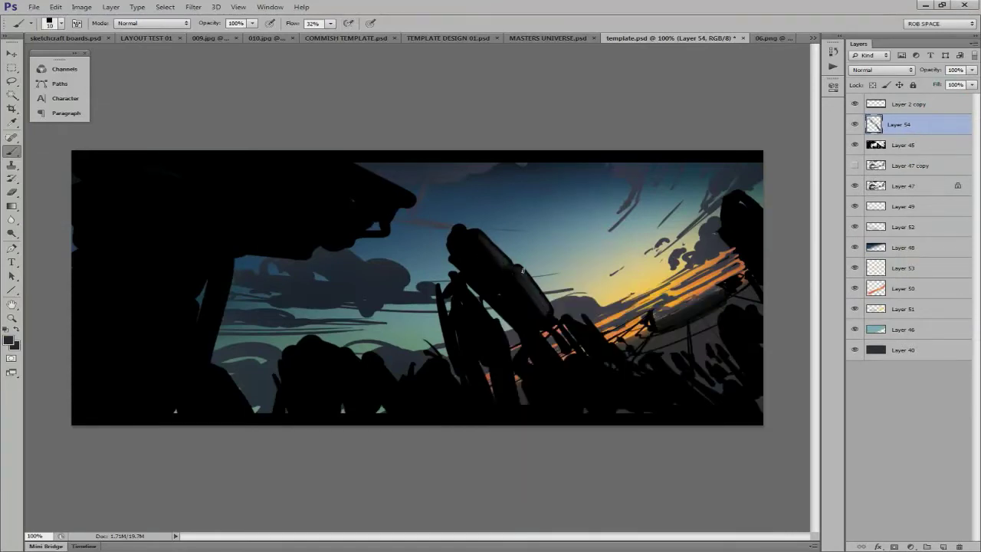
mouse_move(512, 283)
mouse_down()
mouse_move(561, 311)
mouse_move(613, 362)
mouse_up()
key(shift+0)
drag(483, 237, 534, 335)
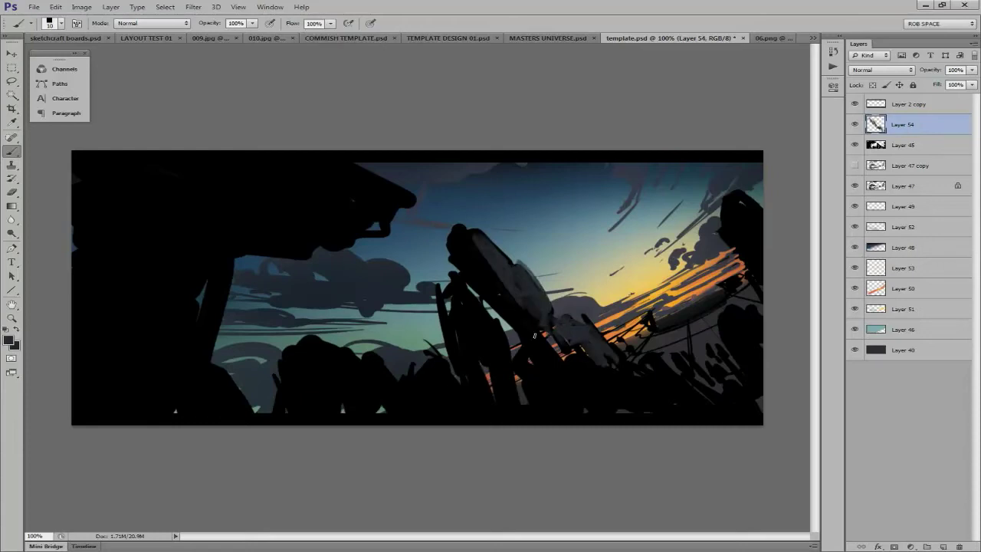
With a 20 px brush, paint light grey over the lower-right foreground, right edge and central rock.
key(bracketright)
drag(605, 359, 736, 322)
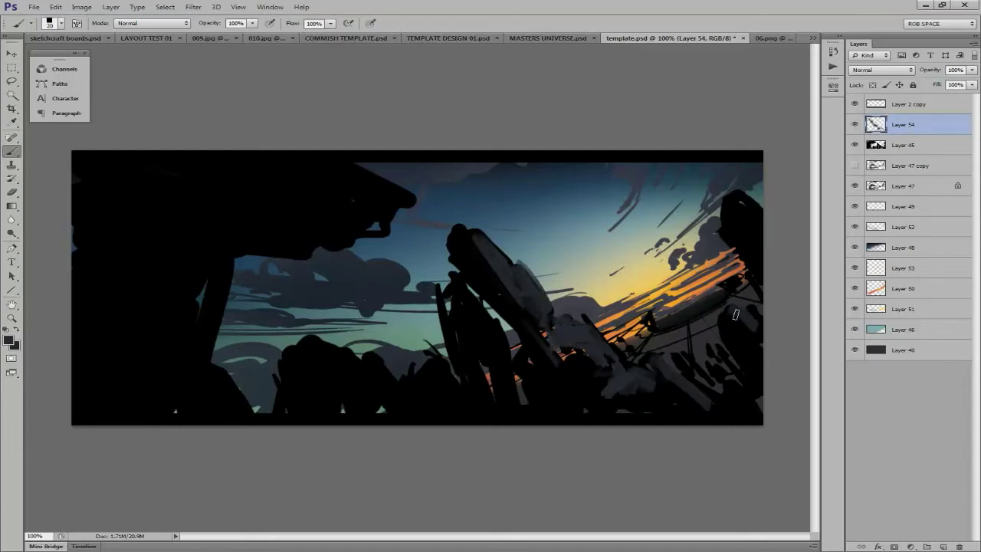
drag(744, 373, 732, 234)
drag(736, 284, 747, 199)
drag(537, 337, 460, 233)
mouse_move(406, 196)
mouse_down()
mouse_move(333, 207)
mouse_move(229, 191)
mouse_move(407, 201)
mouse_up()
Paint dark grey over the overhang, down the left pillar, and across the central pillar's lower half.
drag(353, 178, 253, 230)
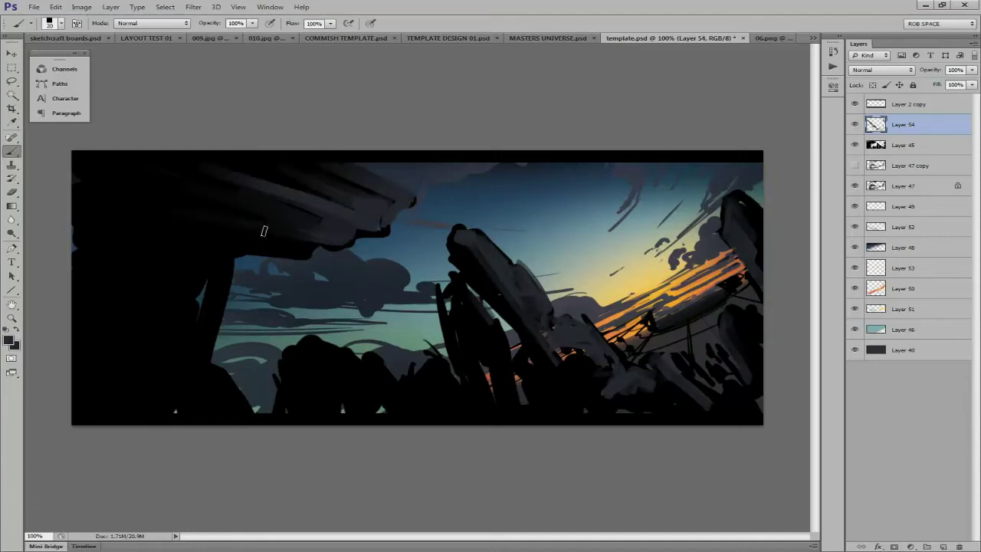
drag(437, 394, 478, 338)
drag(227, 241, 164, 345)
mouse_move(226, 261)
mouse_down()
mouse_move(195, 387)
mouse_move(245, 414)
mouse_up()
drag(180, 284, 150, 410)
drag(193, 267, 122, 377)
drag(168, 247, 342, 239)
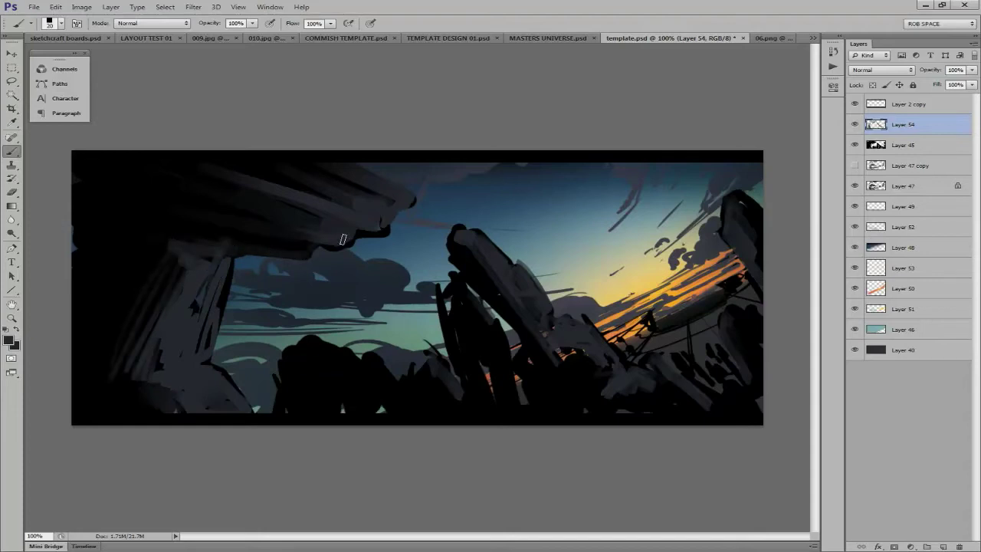
drag(483, 284, 514, 368)
drag(540, 307, 529, 398)
mouse_move(506, 357)
mouse_down()
mouse_move(491, 410)
mouse_move(582, 354)
mouse_move(510, 306)
mouse_up()
Darken the central pillar and lower-right rocks further with black.
alt+click(582, 397)
drag(495, 410, 479, 345)
drag(460, 400, 448, 282)
mouse_move(528, 331)
mouse_down()
mouse_move(540, 376)
mouse_move(563, 368)
mouse_move(567, 394)
mouse_move(510, 408)
mouse_move(628, 383)
mouse_up()
drag(492, 376, 490, 318)
drag(690, 406, 736, 371)
Lighten the bottom-centre foreground rocks, the overhang's underside, and the black left side.
mouse_move(316, 346)
mouse_down()
mouse_move(383, 375)
mouse_move(459, 383)
mouse_up()
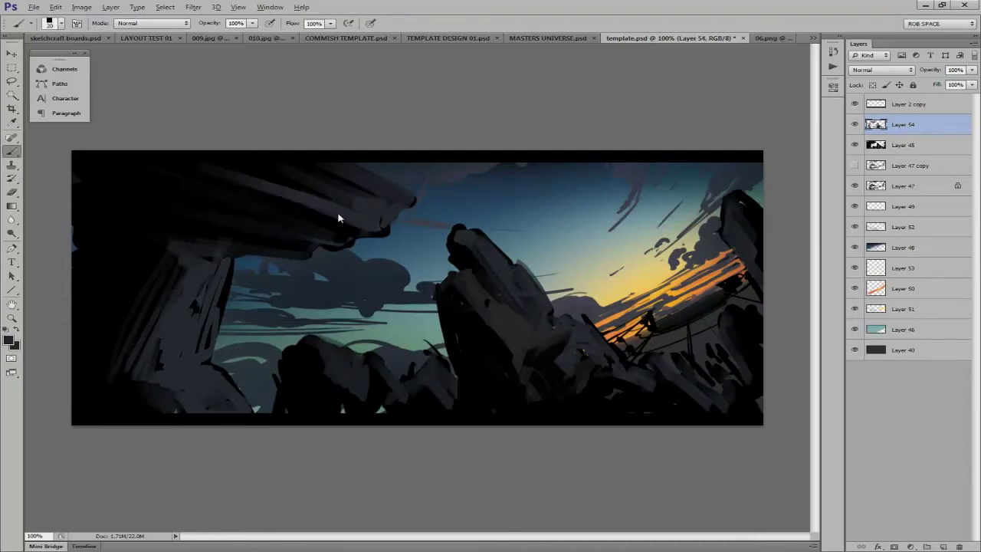
drag(338, 218, 223, 223)
mouse_move(133, 241)
mouse_down()
mouse_move(87, 241)
mouse_move(77, 361)
mouse_move(138, 399)
mouse_up()
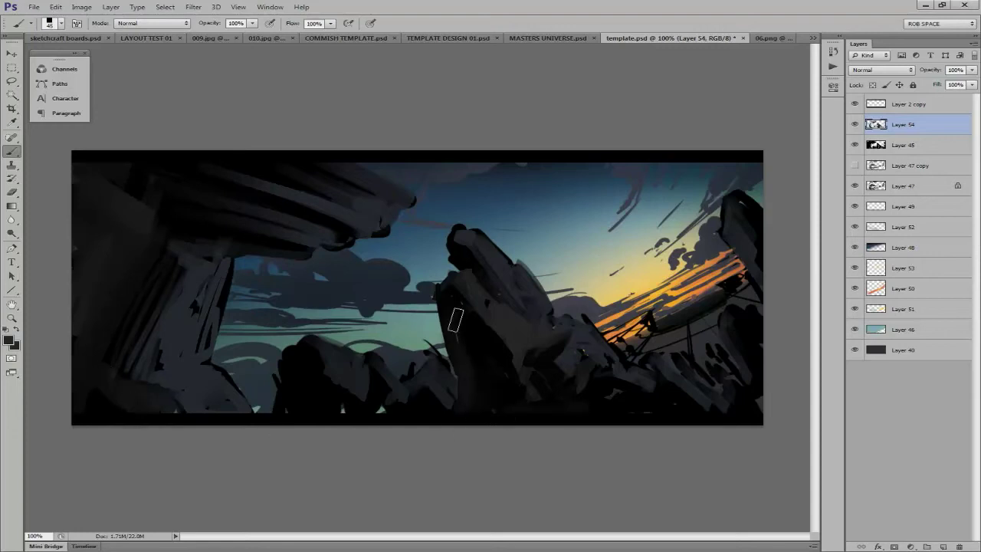
drag(295, 357, 338, 395)
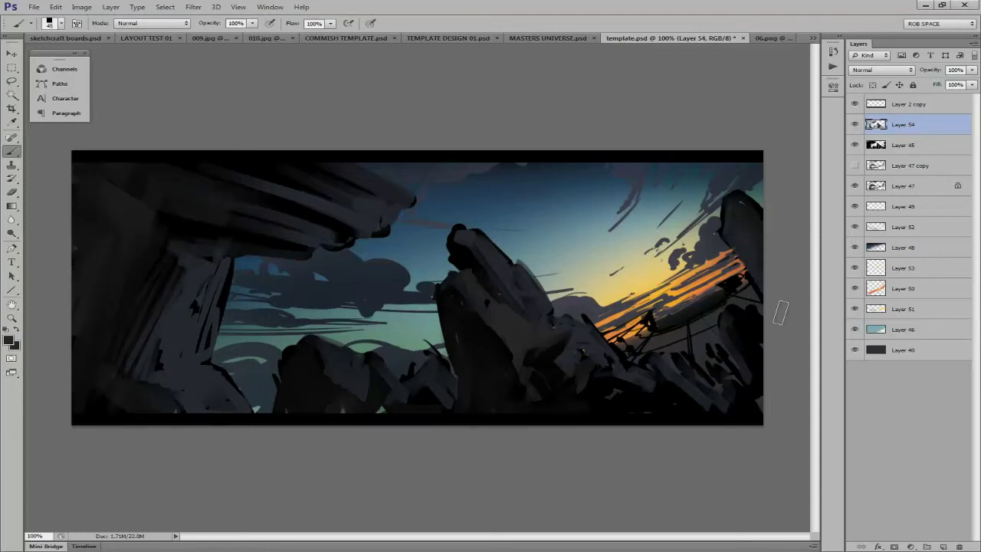
On new Layer 55, paint dark strokes over the lower-right rocks and wires.
click(904, 330)
click(912, 295)
key(ctrl+shift+alt+n)
mouse_move(628, 349)
mouse_down()
mouse_move(717, 334)
mouse_move(732, 316)
mouse_up()
drag(723, 369, 747, 312)
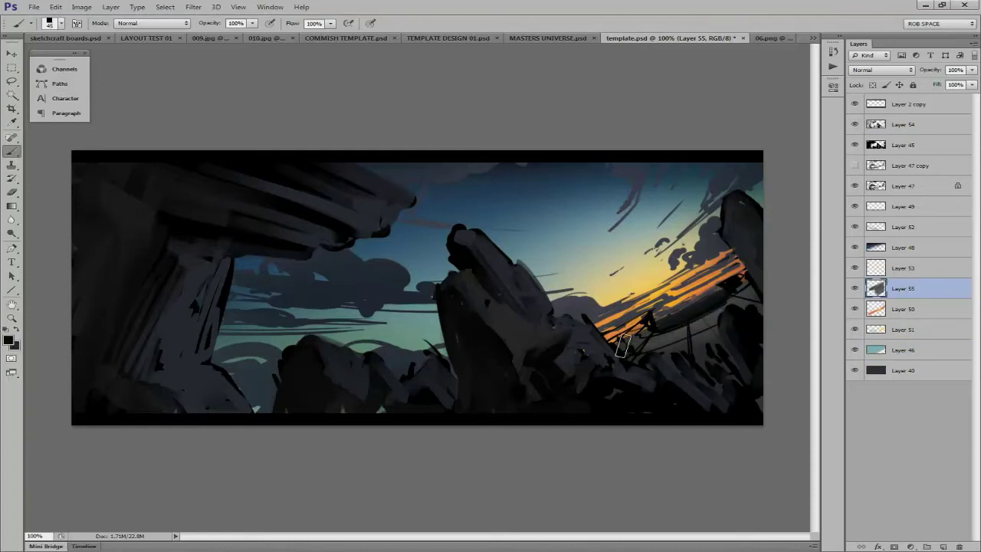
drag(632, 341, 575, 361)
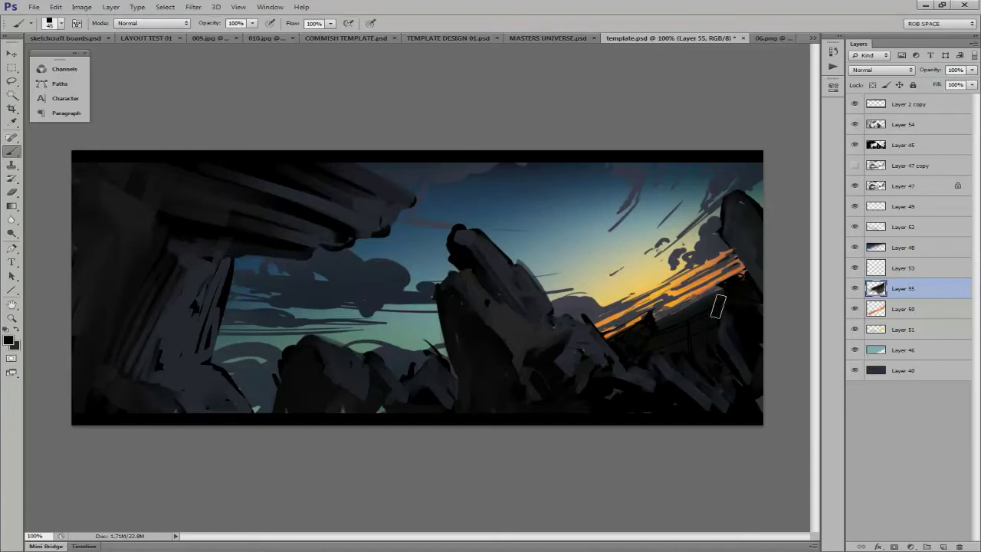
On new Layer 56, paint an orange sunlight highlight along the central rock's top.
key(ctrl+shift+alt+f)
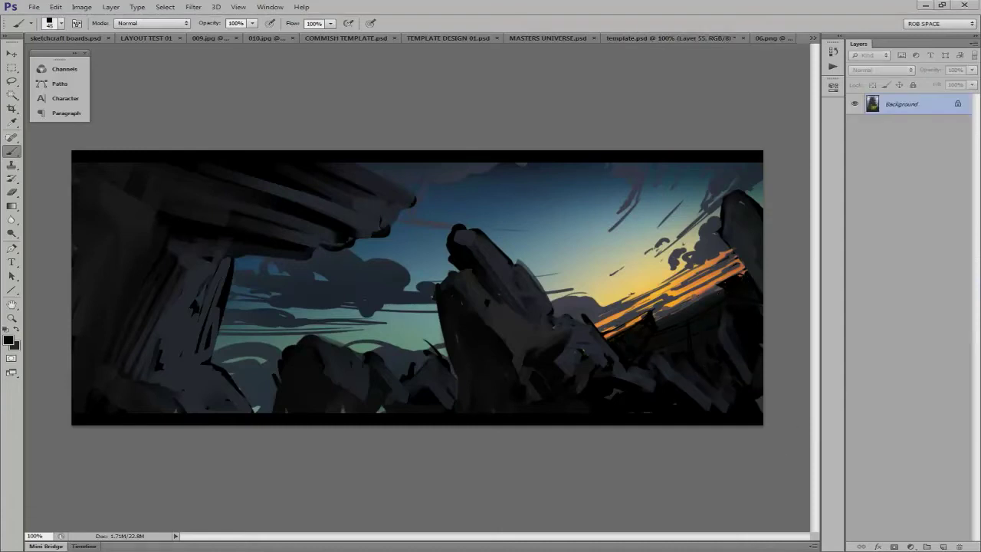
key(ctrl+z)
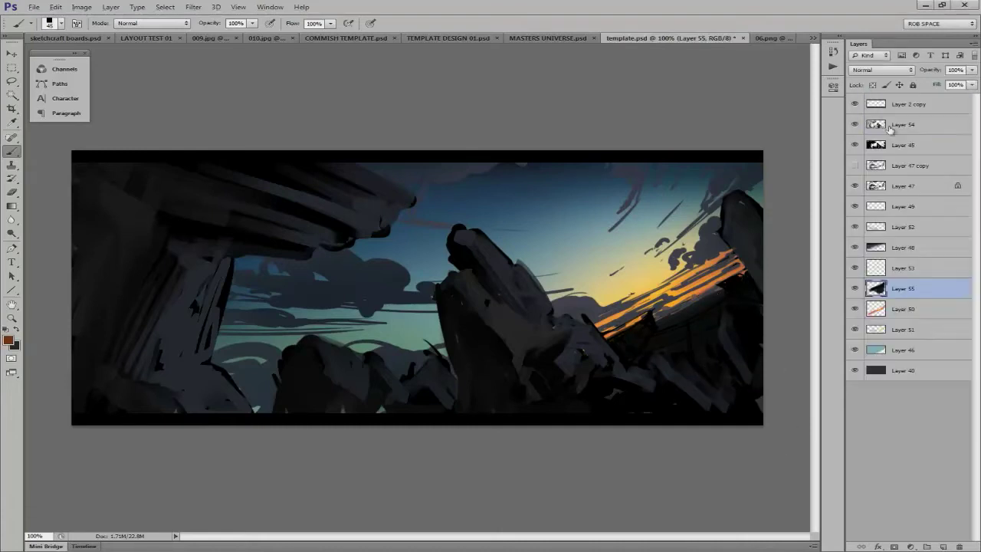
key(ctrl+shift+alt+n)
drag(519, 267, 549, 308)
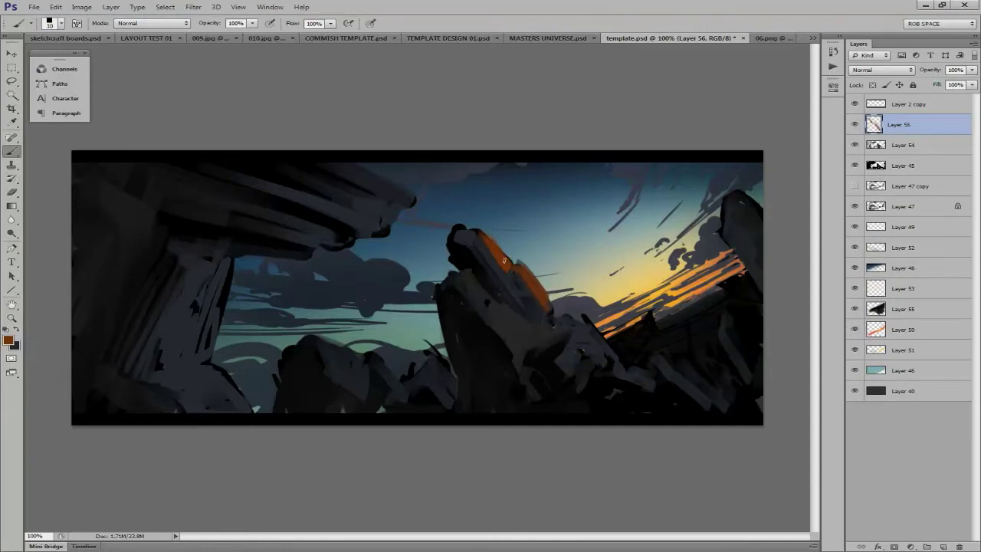
Undo the orange strokes and paint black over the central rock's top and the right rock's left edge.
key(ctrl+z)
key(x)
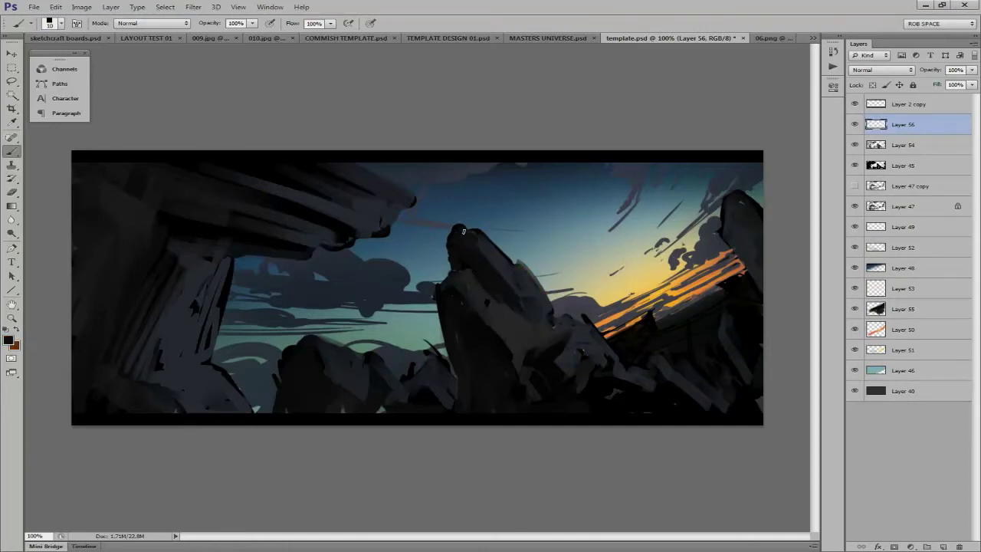
drag(469, 233, 463, 265)
drag(728, 205, 739, 238)
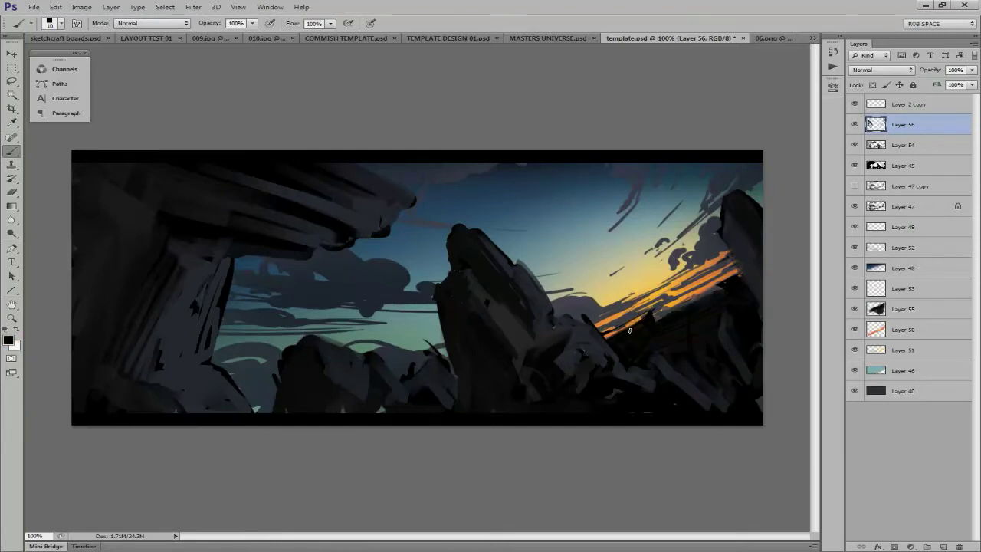
Paint a faint orange glow across the lower-right rocks with a larger brush preset.
alt+click(694, 287)
right_click(699, 325)
double_click(767, 438)
drag(617, 341, 708, 327)
key(ctrl+z)
key(bracketleft)
Select Layer 47 with a 15 px elliptical brush enlarged to 40.
right_click(613, 342)
double_click(598, 460)
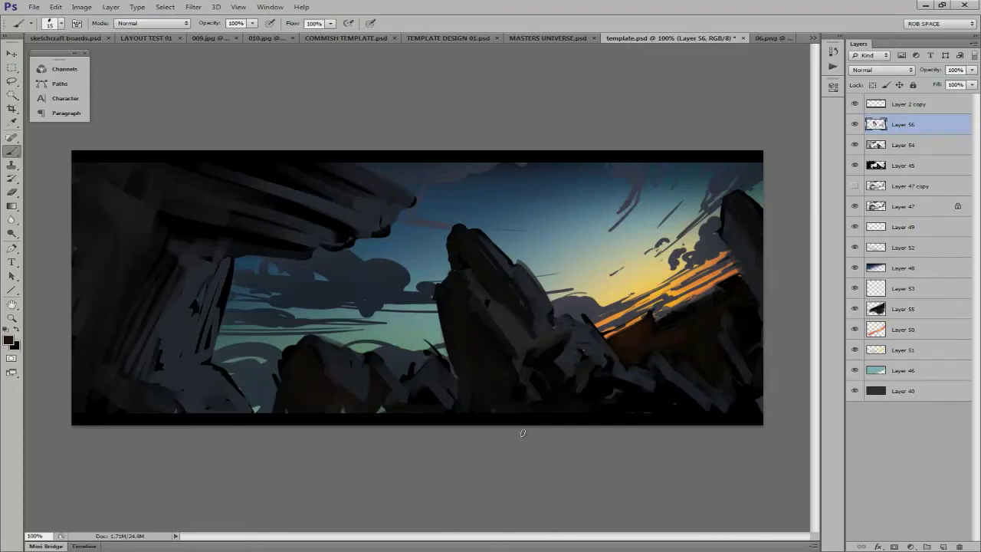
click(862, 207)
right_click(682, 227)
key(Return)
Paint sky strokes near the orange streak and over the clouds left of the central rock.
key(bracketleft)
key(bracketleft)
key(bracketleft)
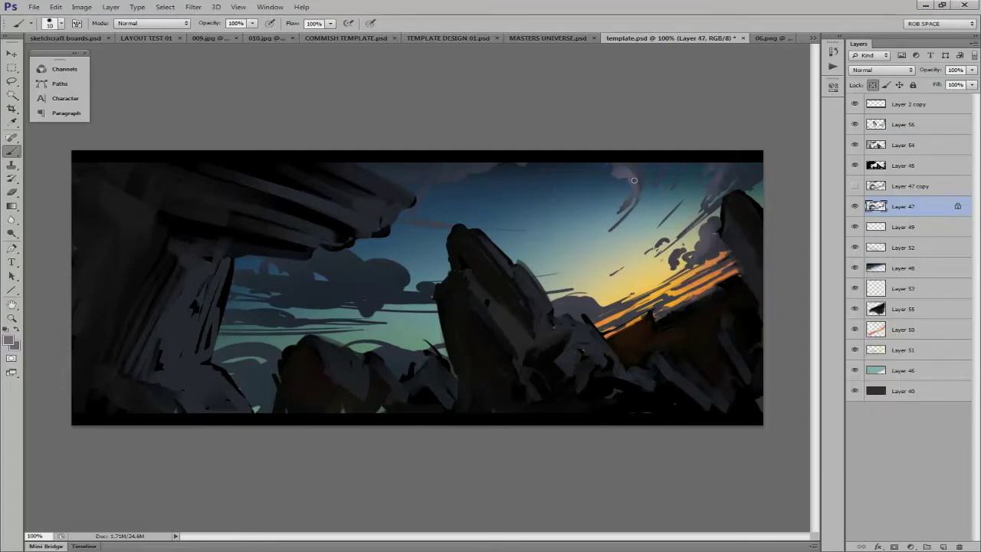
mouse_move(625, 294)
mouse_down()
mouse_move(567, 303)
mouse_move(675, 318)
mouse_up()
key(bracketright)
key(bracketright)
key(bracketright)
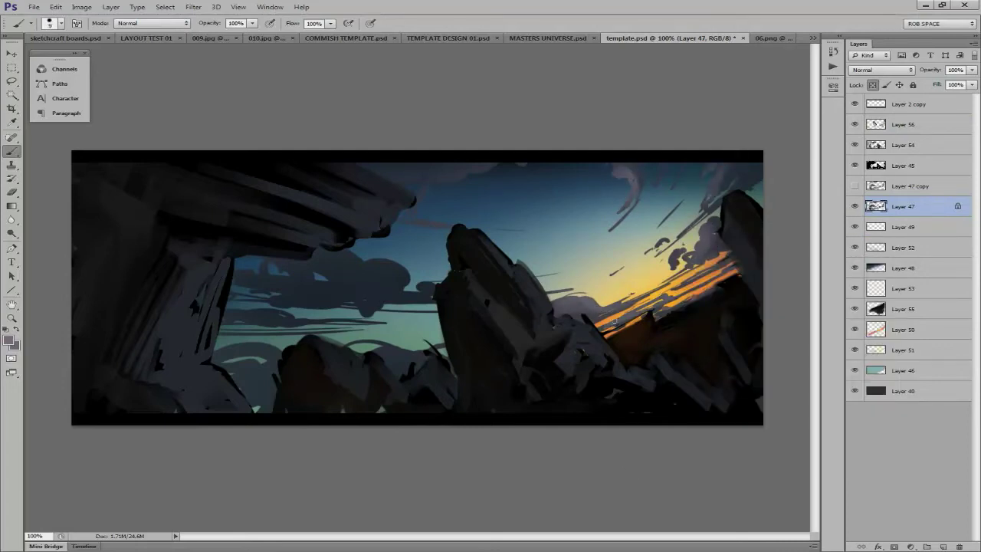
drag(418, 272, 364, 265)
key(bracketright)
key(bracketright)
key(bracketright)
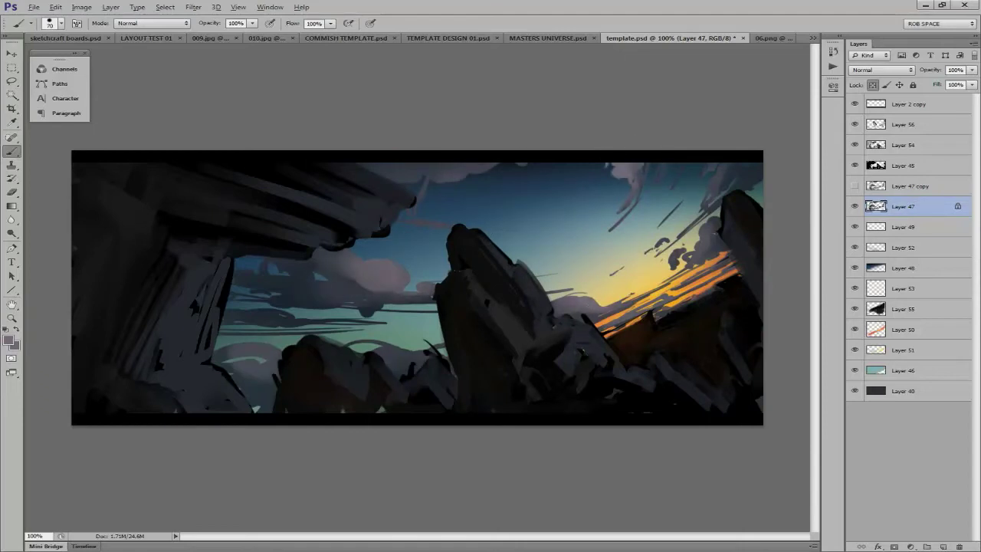
Add a new cloud-colour layer and paint a faint pink cloud at low flow.
key(ctrl+g)
right_click(452, 297)
click(475, 322)
key(Return)
click(943, 545)
mouse_move(322, 276)
mouse_down()
mouse_move(401, 309)
mouse_move(390, 276)
mouse_up()
key(ctrl+z)
key(shift+2)
key(shift+7)
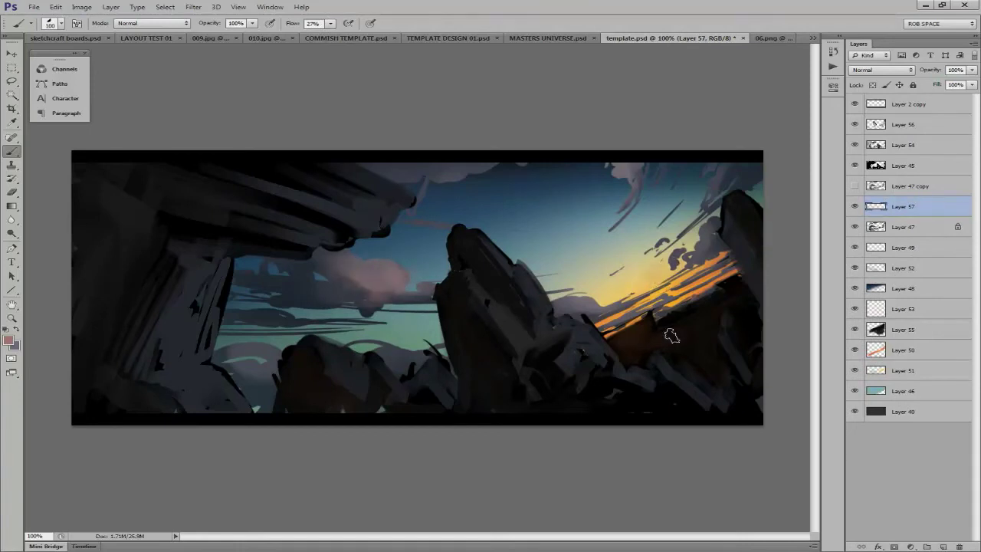
drag(659, 291, 739, 253)
Switch to a 30 px round brush and raise the flow to 100%.
right_click(644, 286)
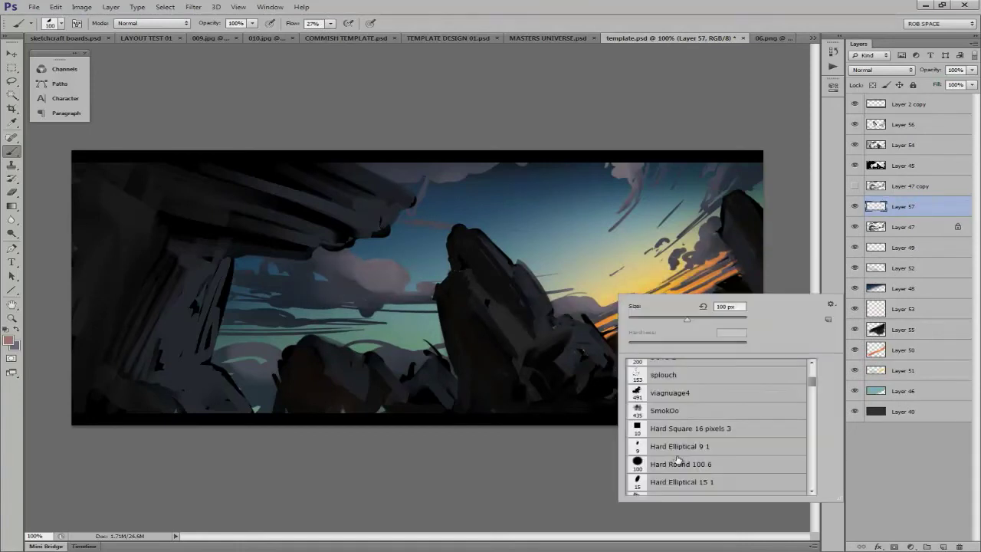
scroll(730, 438, down, 1)
scroll(736, 421, down, 2)
double_click(682, 422)
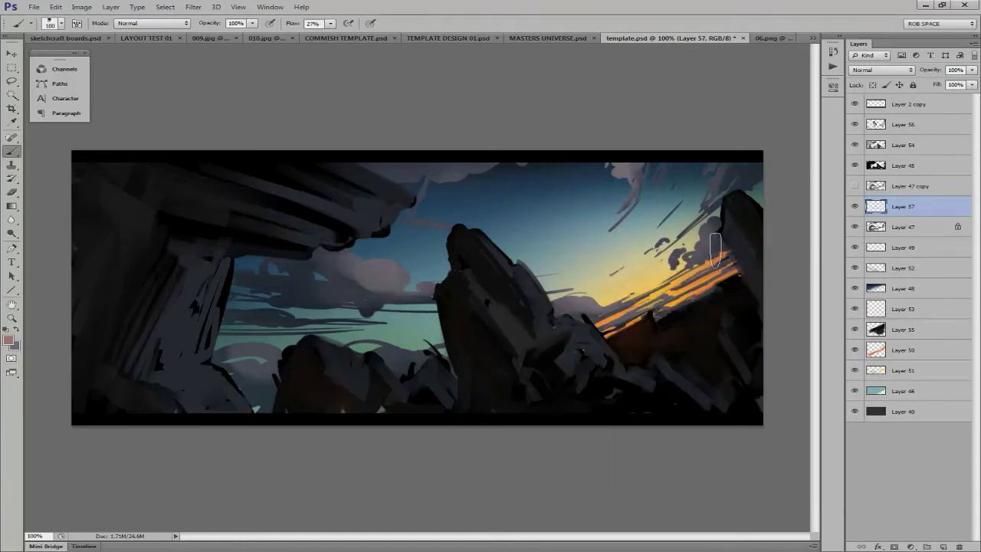
right_click(724, 209)
double_click(690, 345)
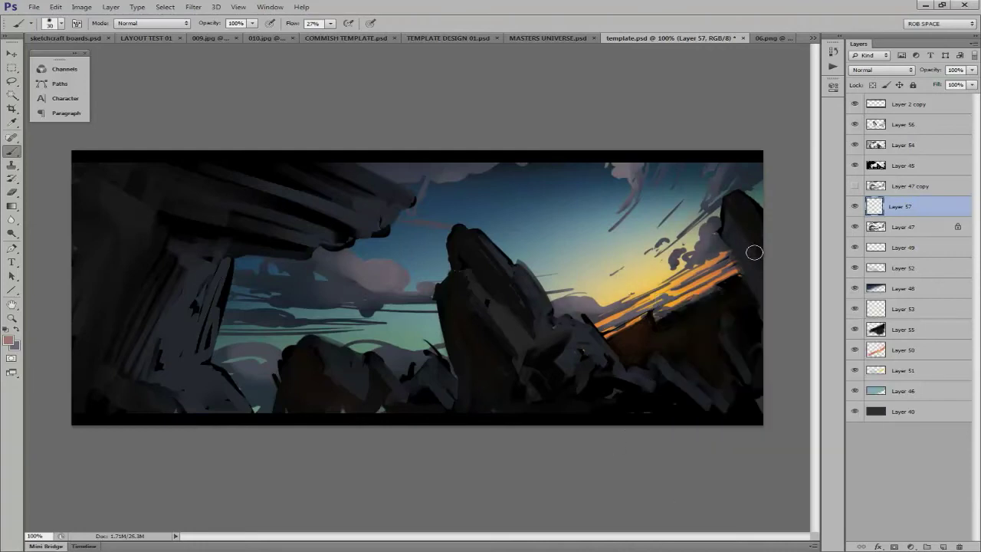
right_click(692, 280)
key(Escape)
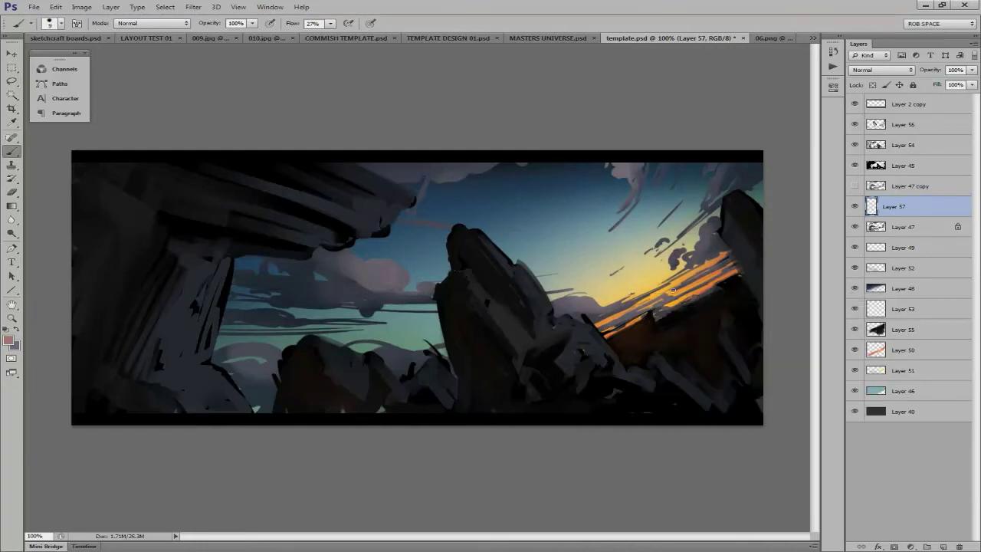
right_click(603, 310)
key(shift+0)
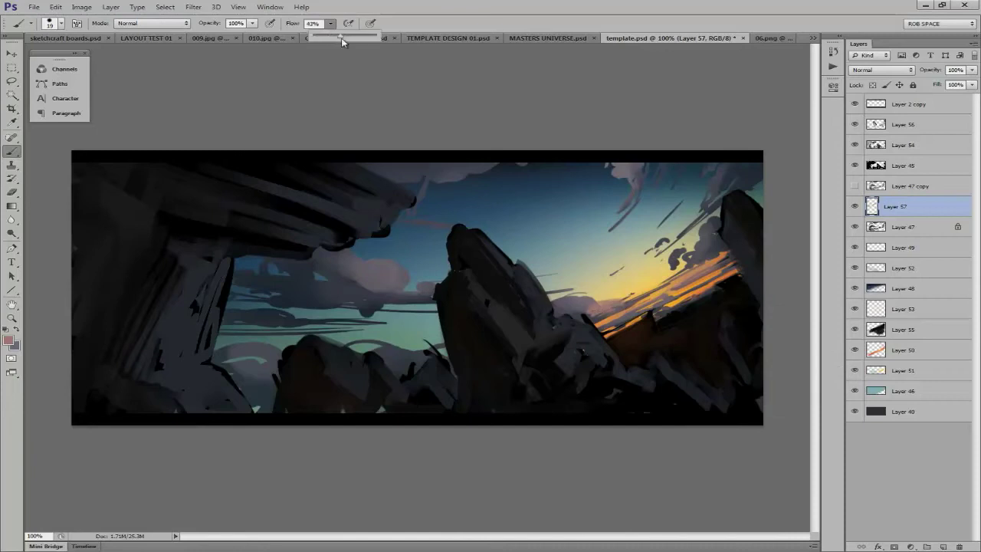
Paint small 10 px strokes along the sunset edge.
key(bracketleft)
key(bracketleft)
drag(596, 318, 559, 311)
key(bracketleft)
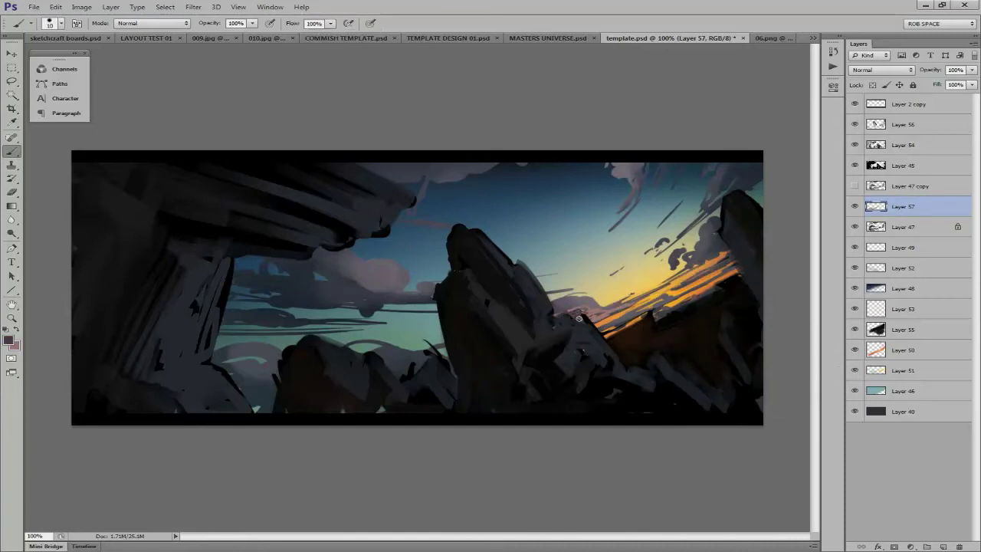
drag(704, 272, 679, 262)
key(x)
key(x)
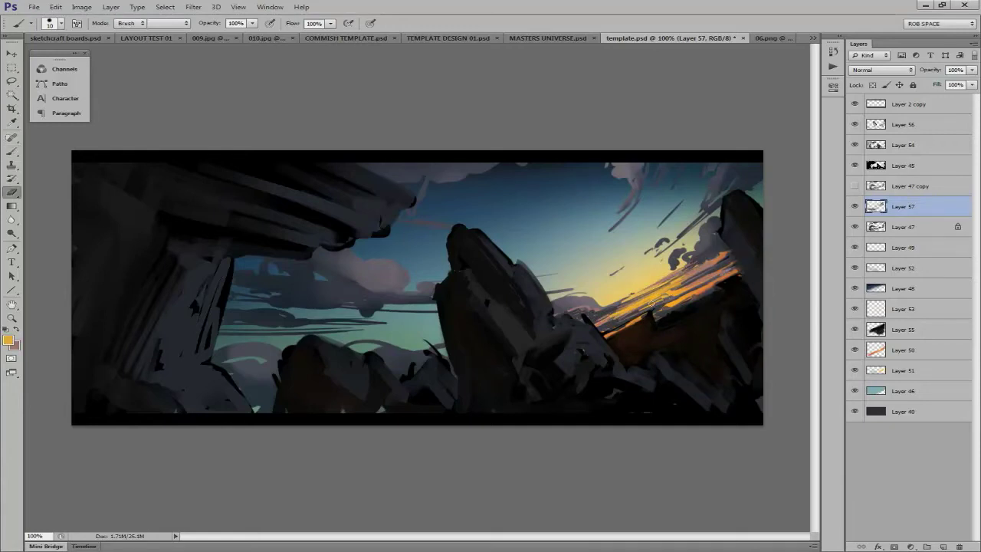
key(x)
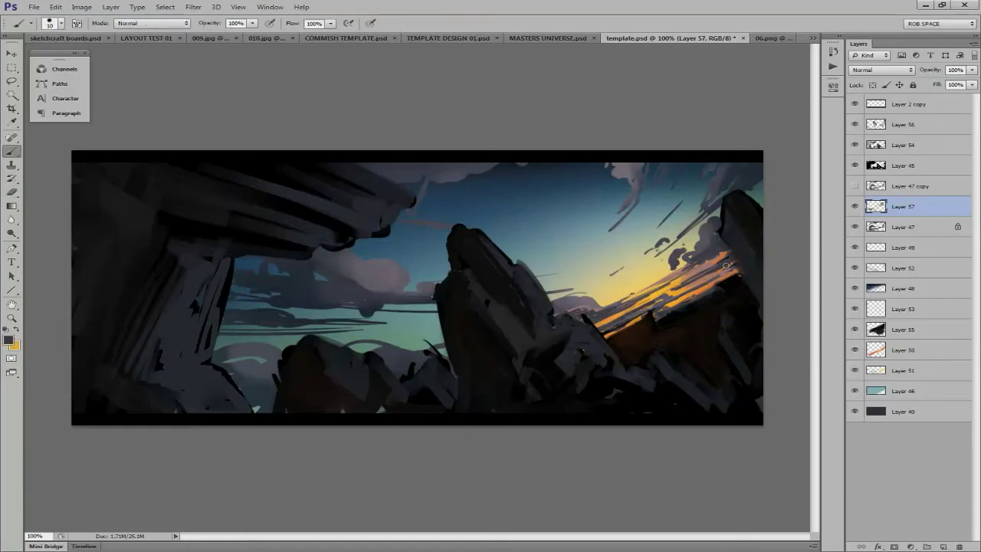
Merge the cloud layer into Layer 47 and erase to brighten the orange sunset streaks.
key(ctrl+e)
key(e)
drag(628, 303, 651, 286)
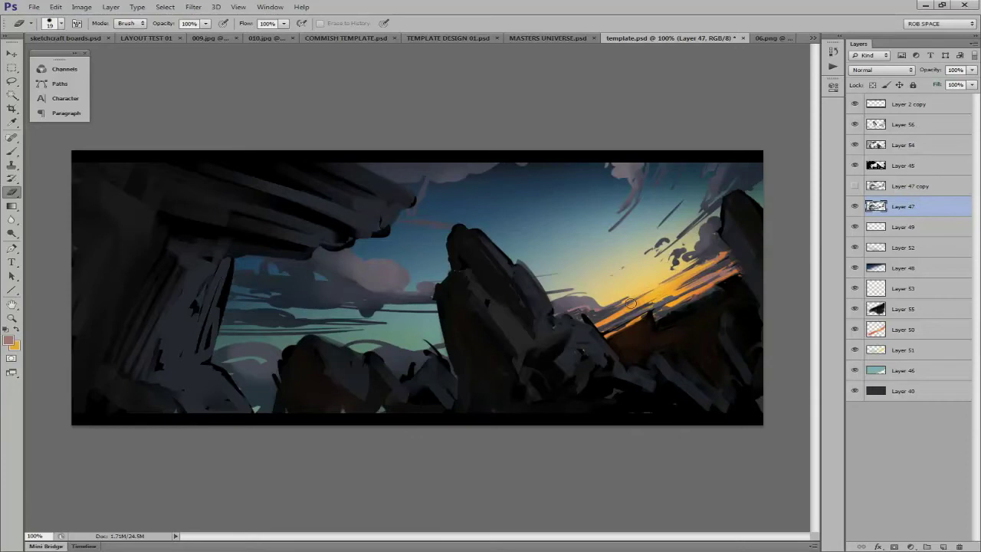
key(b)
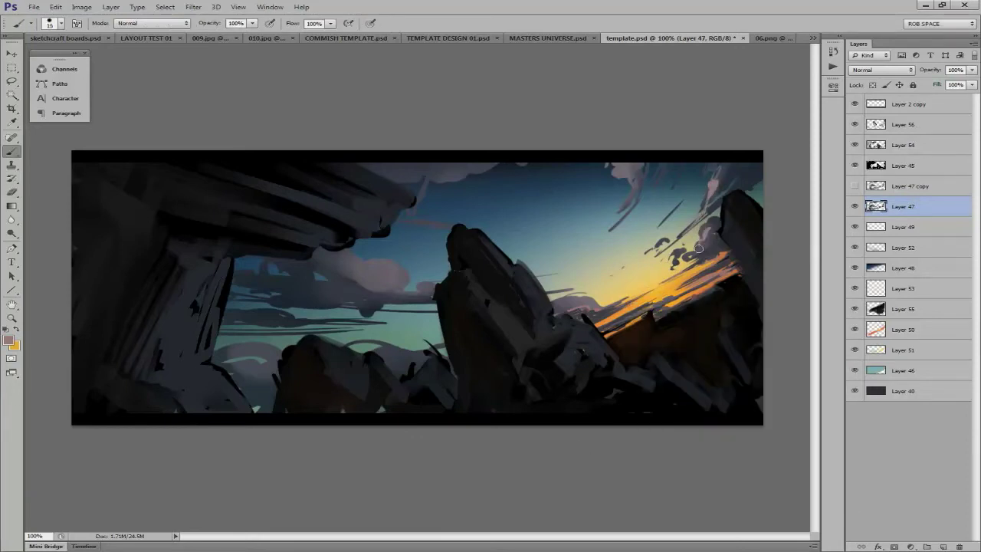
Repaint the pink cloud edge with airbrush build-up and brighten orange along the sunlit ridge.
mouse_move(369, 259)
mouse_down()
mouse_move(387, 275)
mouse_move(314, 270)
mouse_move(391, 257)
mouse_up()
alt+click(291, 268)
right_click(341, 258)
click(434, 378)
mouse_move(420, 298)
mouse_down()
mouse_move(345, 310)
mouse_move(383, 320)
mouse_move(234, 310)
mouse_up()
alt+click(300, 319)
alt+click(634, 301)
drag(596, 325, 713, 275)
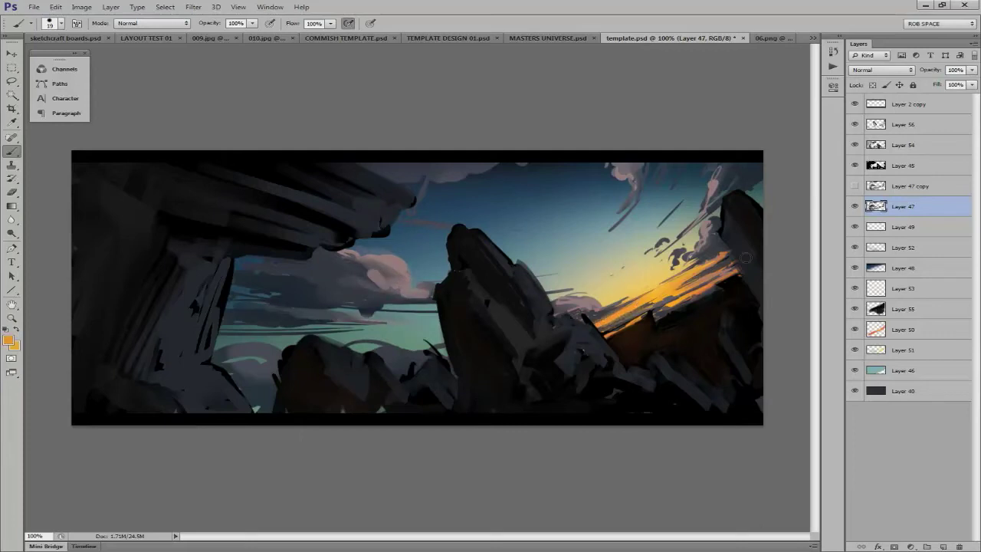
Add Layers 57 and 58 and select the Hard Elliptical 9 1 brush.
click(944, 545)
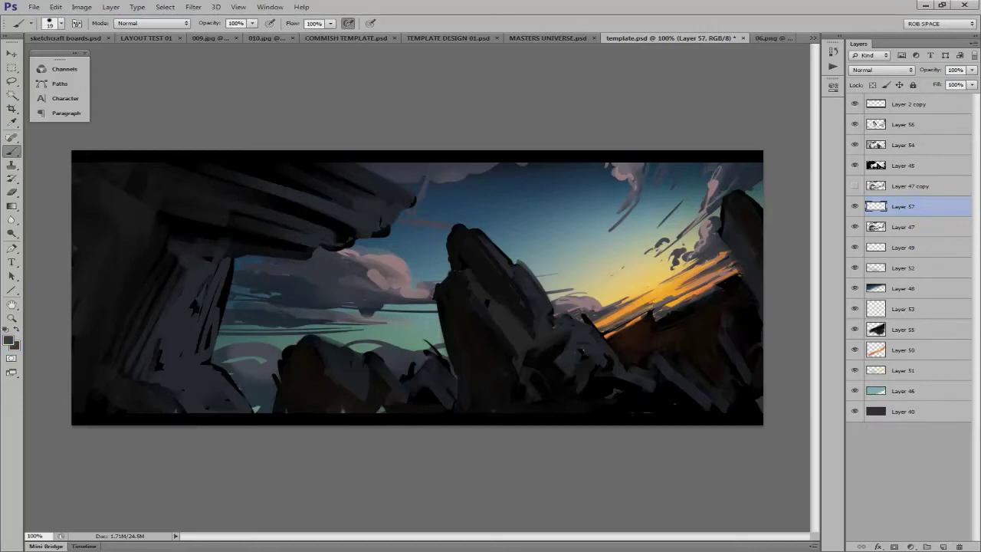
click(944, 546)
right_click(682, 383)
scroll(774, 476, down, 3)
click(720, 497)
key(Return)
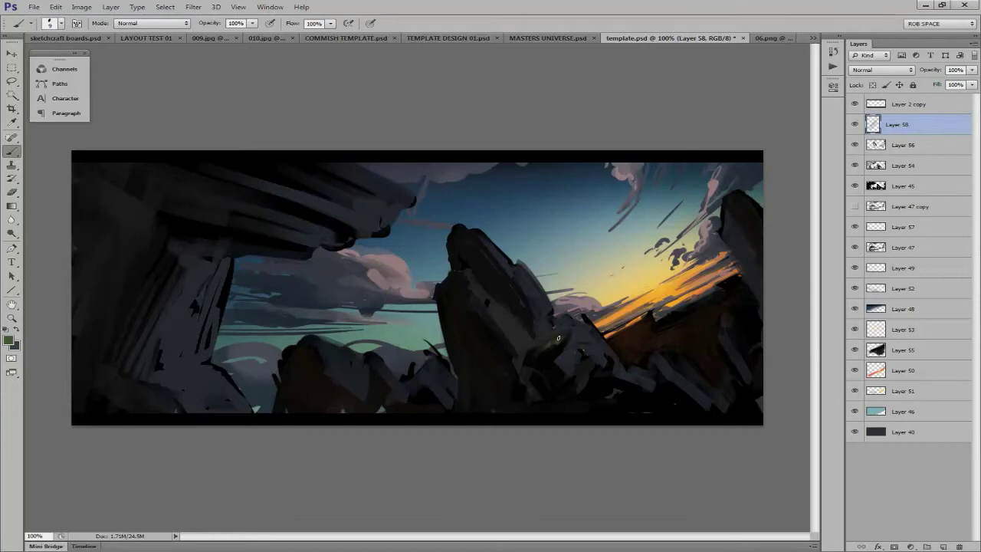
Test a green mark on the rocks, undo it, and pick the 19 px MyBroosh brush.
right_click(551, 331)
key(Return)
drag(540, 344, 552, 345)
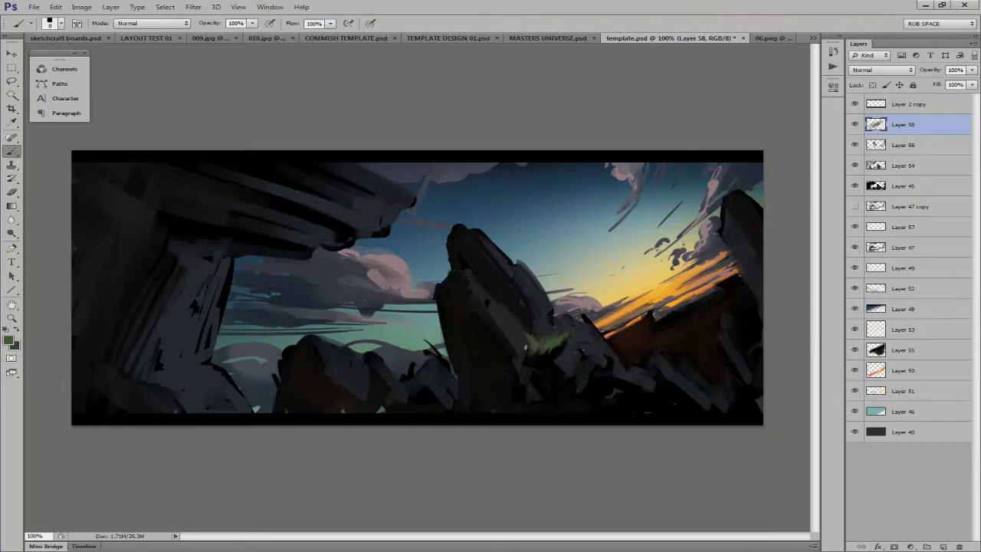
key(ctrl+z)
right_click(700, 342)
scroll(777, 475, up, 5)
click(767, 414)
Try two more green strokes on the central rocks at 9 and 19 px, then discard them.
right_click(541, 344)
scroll(735, 422, down, 3)
key(Return)
drag(540, 344, 555, 339)
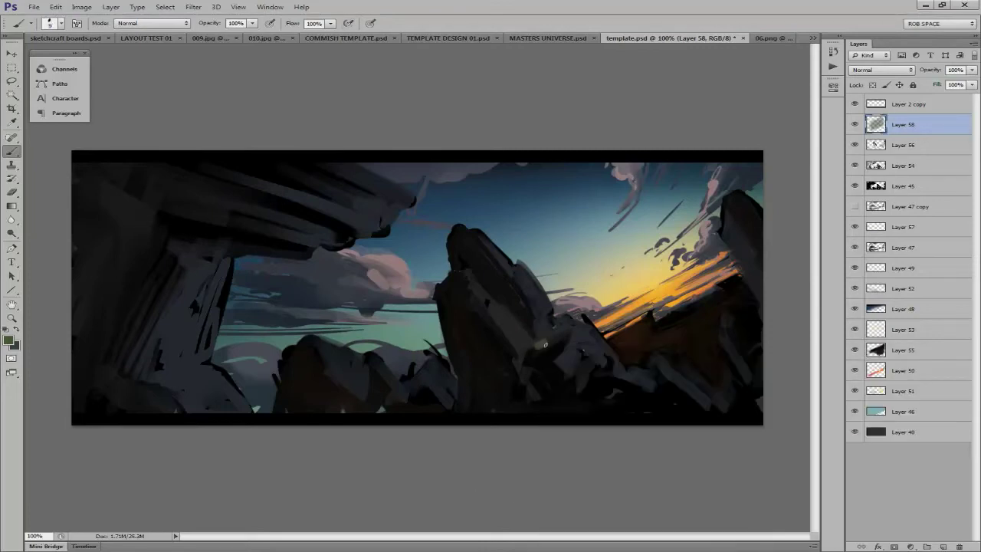
key(ctrl+z)
right_click(536, 345)
key(Return)
mouse_move(538, 348)
mouse_down()
mouse_move(566, 337)
mouse_move(534, 357)
mouse_move(562, 328)
mouse_up()
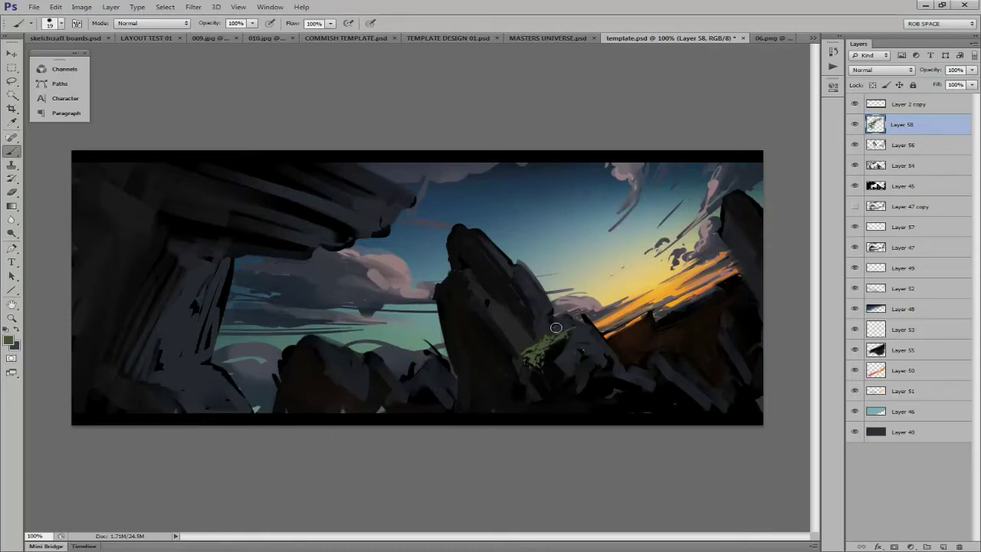
key(Delete)
Paint dark strokes over the lower-right rocks, upper-left overhang and lower-left rocks at 150 px.
key(c)
key(b)
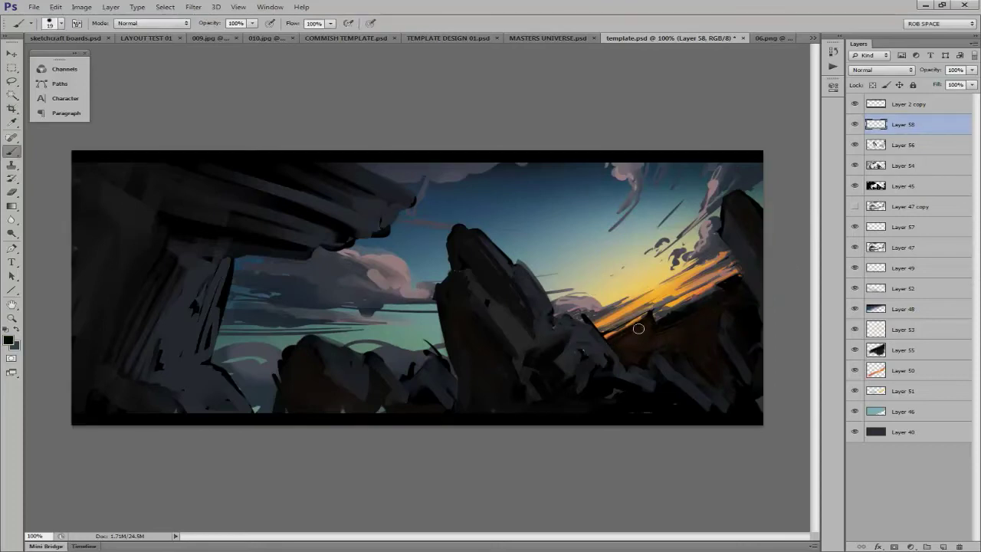
drag(638, 328, 668, 341)
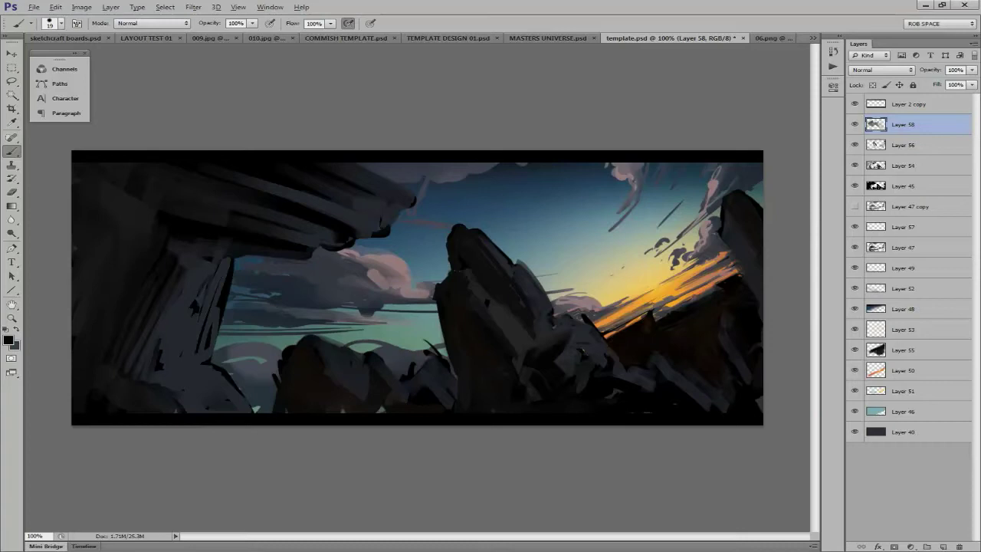
drag(384, 172, 146, 217)
key(bracketright)
key(bracketright)
key(bracketright)
drag(143, 401, 177, 307)
key(bracketleft)
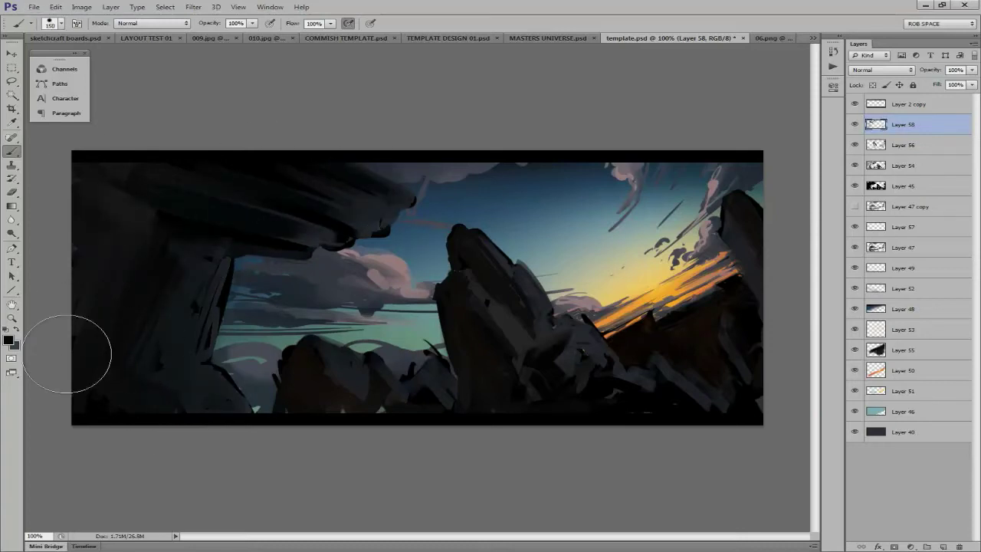
Add Layer 59 in Overlay mode with a 500 px brush at 19% flow.
key(bracketleft)
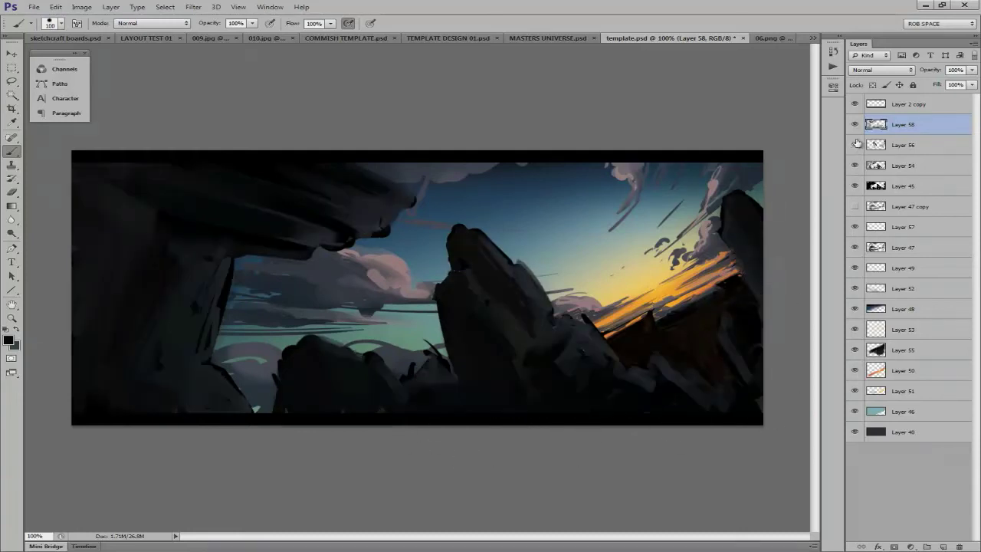
key(ctrl+shift+alt+n)
right_click(423, 241)
key(Return)
key(shift+1)
key(shift+9)
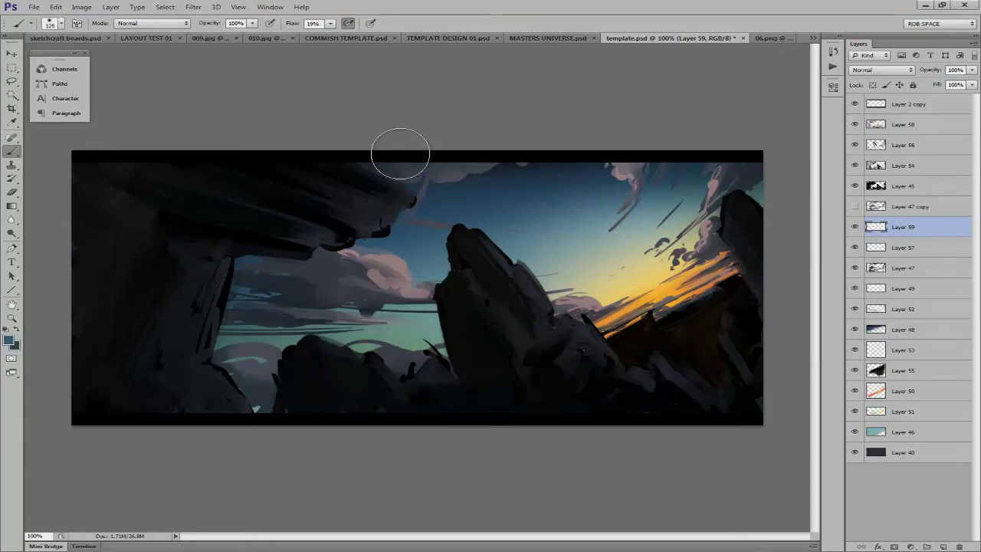
key(bracketright)
key(bracketright)
key(bracketright)
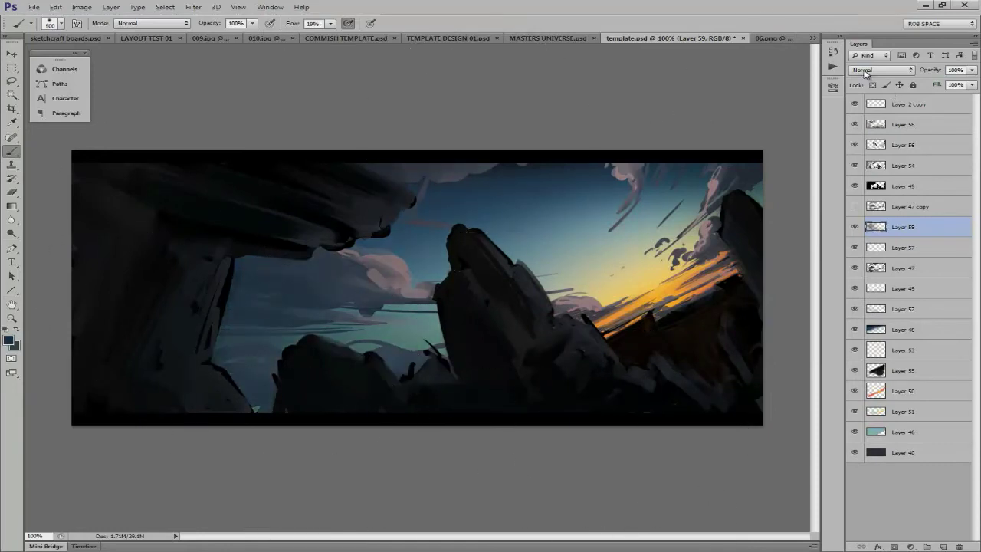
key(shift+alt+o)
Add Layer 60, wash warm orange over the rocks, and set it to Soft Light.
key(alt+bracketright)
key(alt+bracketright)
key(alt+bracketright)
ctrl+click(876, 124)
key(ctrl+shift+alt+n)
drag(771, 230, 662, 271)
key(shift+alt+f)
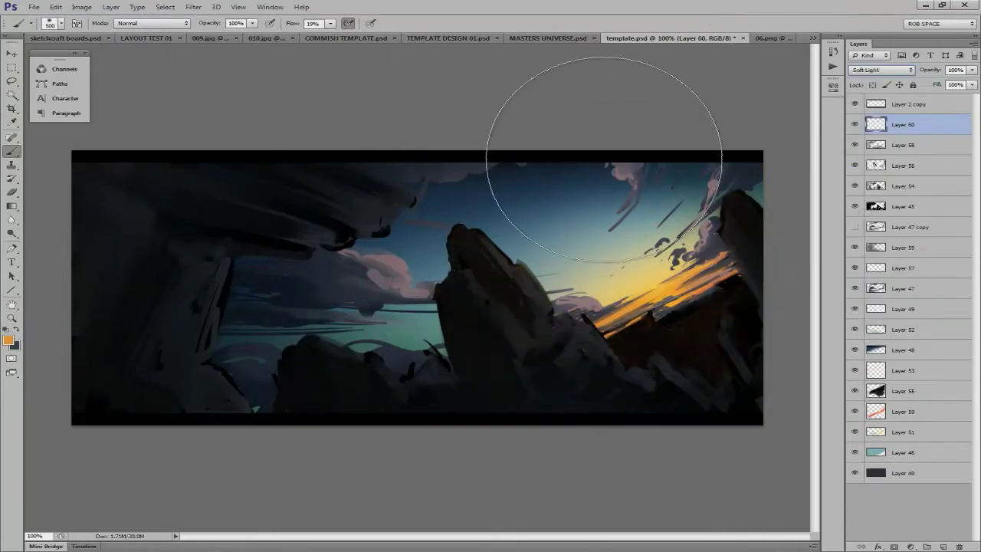
alt+click(391, 264)
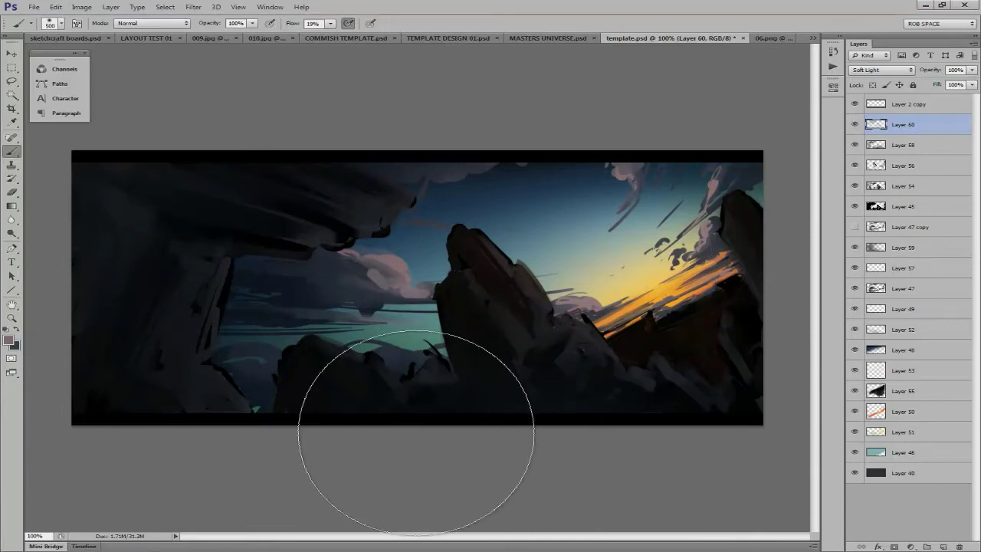
Add Layer 61 and sample pale orange from the sunset sky with a 90 px brush.
click(905, 340)
key(ctrl+shift+alt+n)
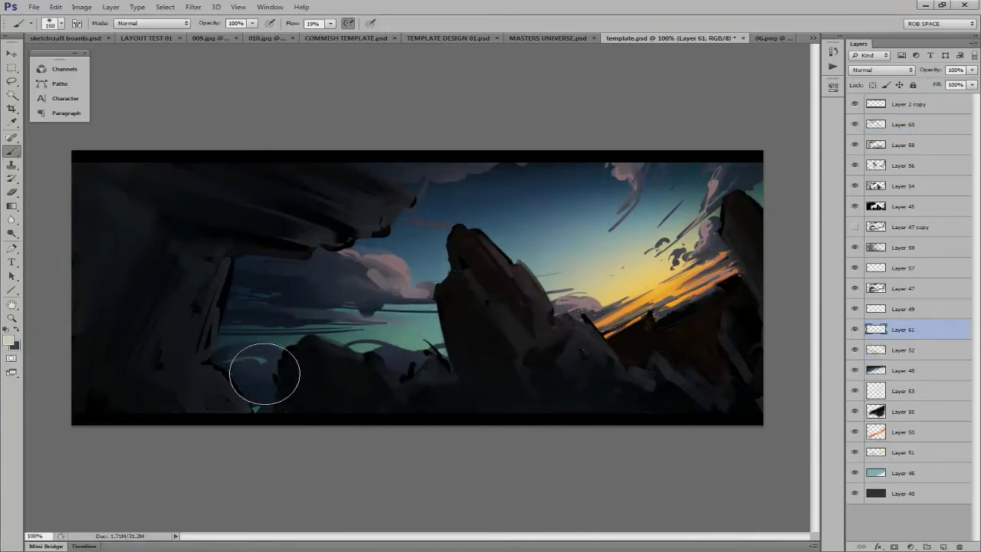
alt+click(674, 253)
key(bracketleft)
key(bracketleft)
key(bracketleft)
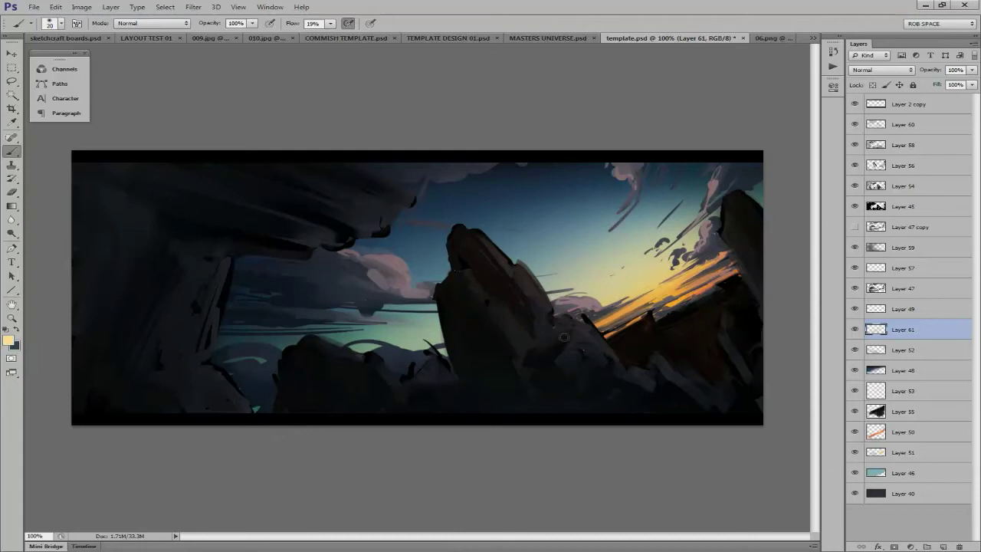
key(bracketright)
key(bracketright)
key(bracketright)
Add Overlay Layer 62 and set up a 250 px orange brush.
click(935, 124)
key(ctrl+shift+alt+n)
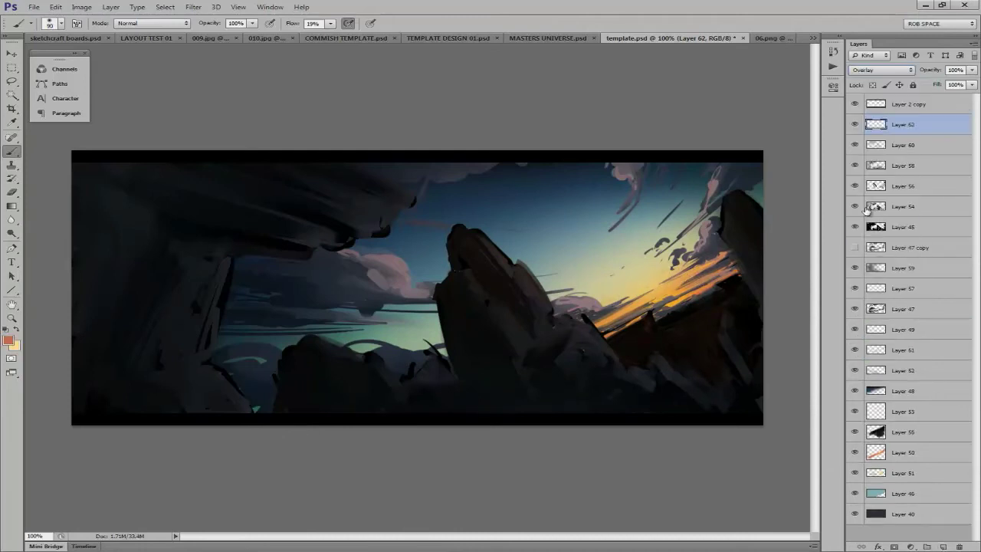
key(x)
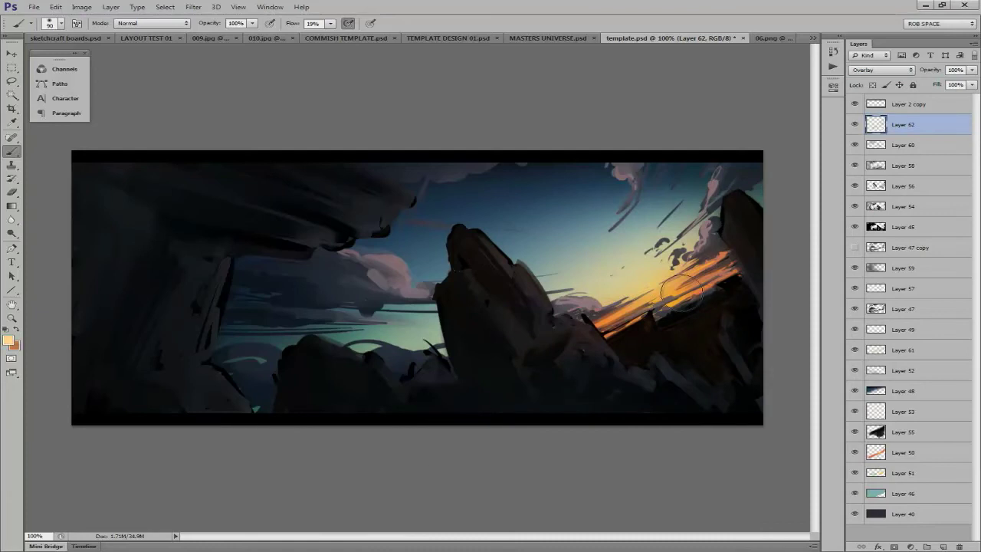
key(bracketright)
key(bracketright)
key(bracketright)
Add Layer 63 and paint orange rim light along the central rock's edges with a 19 px brush.
right_click(666, 341)
double_click(736, 508)
click(943, 545)
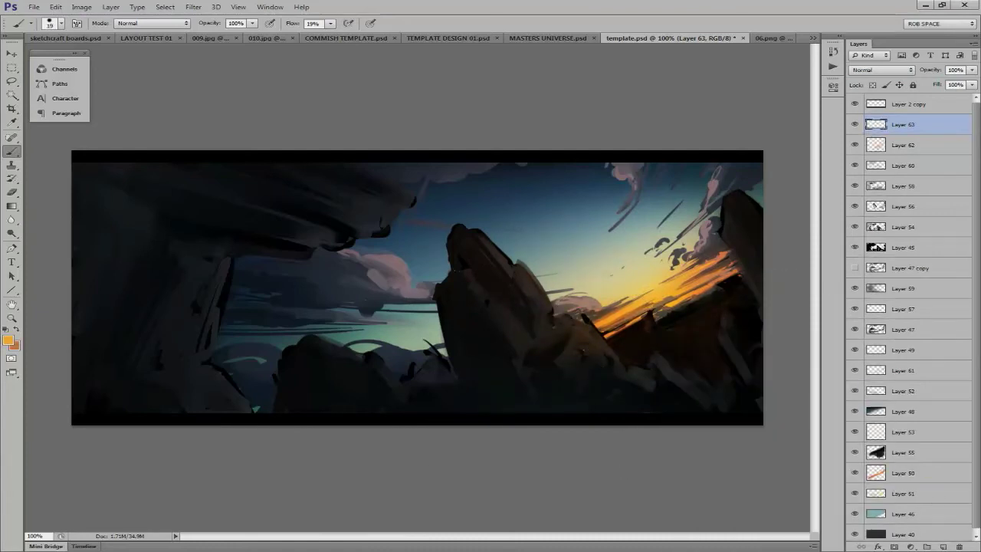
mouse_move(551, 266)
mouse_down()
mouse_move(521, 268)
mouse_move(551, 304)
mouse_up()
drag(481, 233, 510, 268)
drag(544, 299, 584, 328)
drag(650, 381, 620, 364)
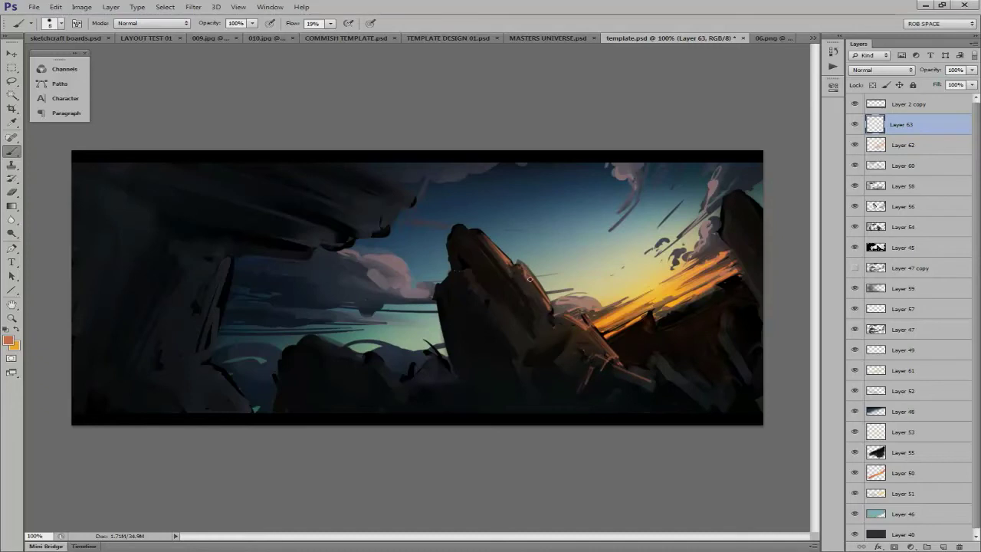
Highlight the central rock's upper edge and the lower-right and right rock edges; add Layer 64.
key(shift+5)
key(shift+3)
drag(478, 234, 525, 283)
drag(331, 26, 314, 35)
drag(568, 334, 562, 350)
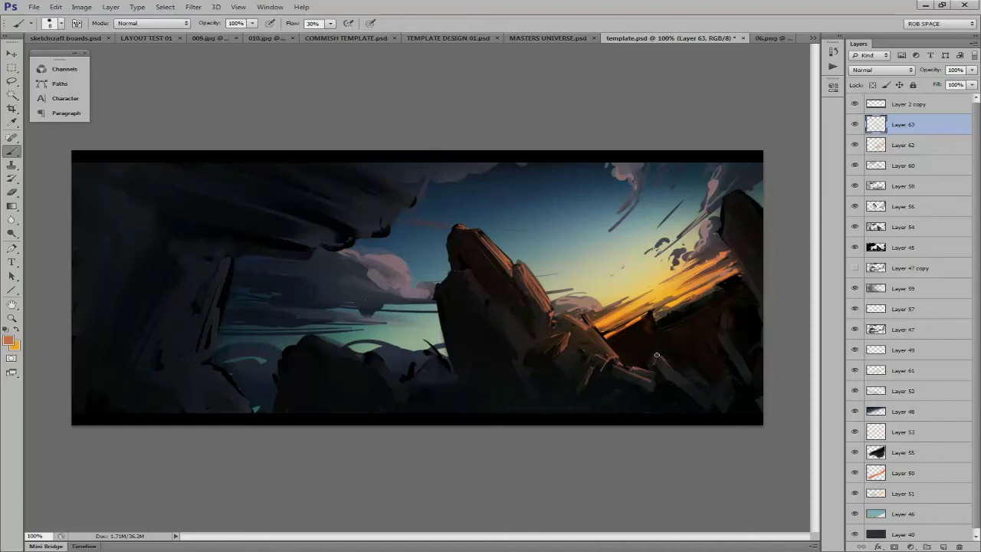
mouse_move(643, 367)
mouse_down()
mouse_move(700, 372)
mouse_move(730, 309)
mouse_up()
drag(726, 239, 745, 298)
alt+click(751, 284)
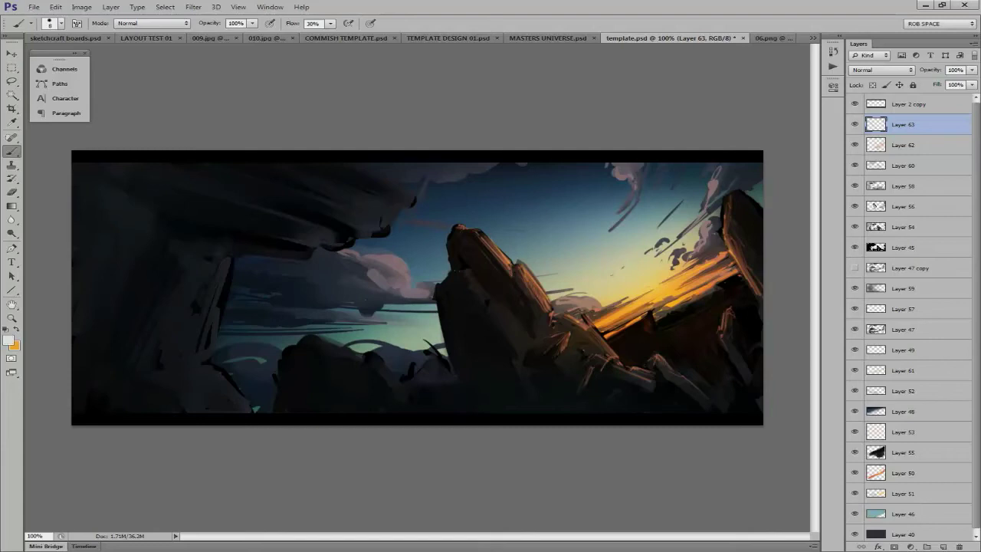
key(ctrl+shift+alt+n)
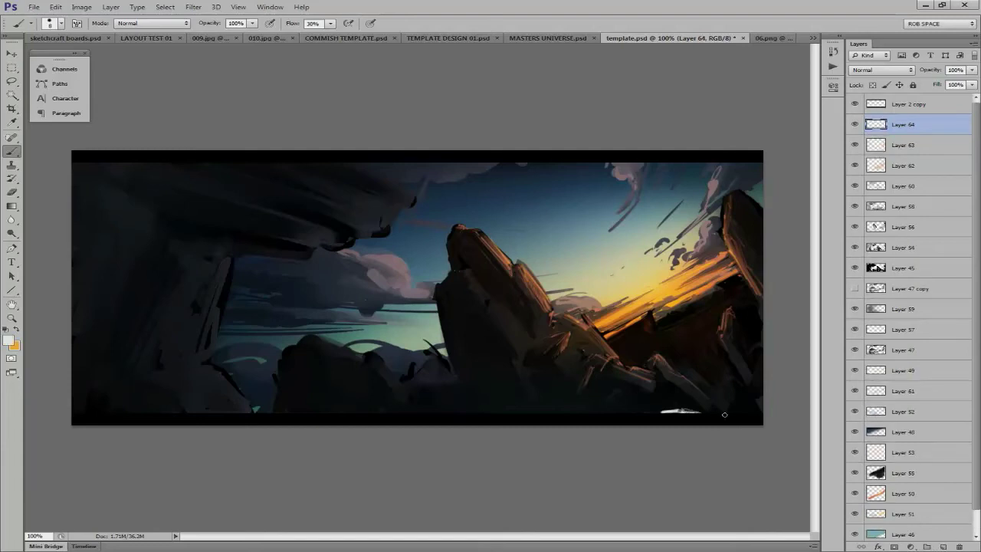
Paint white streaks on the bottom rocks and diagonal edge, tone them to grey, and darken the lower-right rocks.
drag(675, 409, 646, 412)
drag(584, 396, 597, 413)
drag(539, 353, 567, 391)
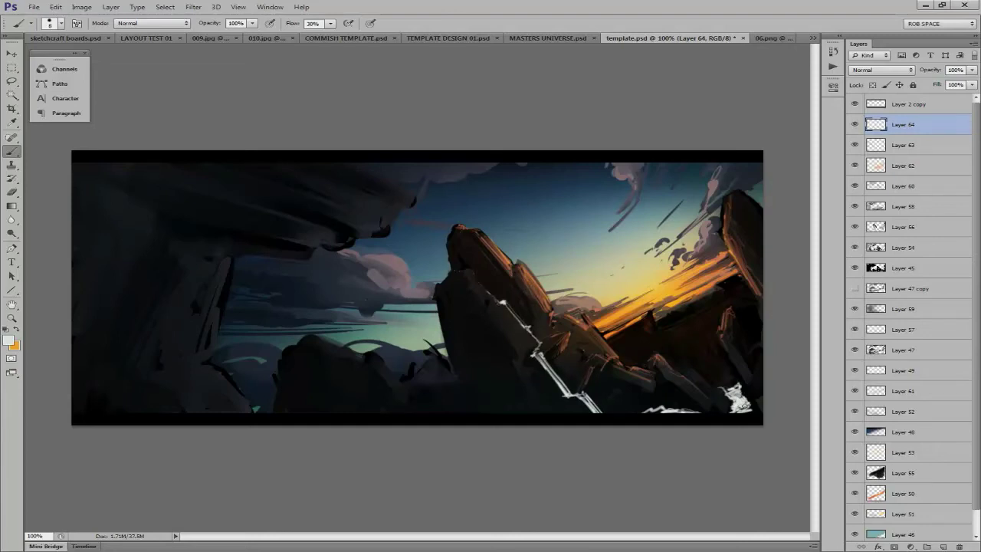
key(ctrl+z)
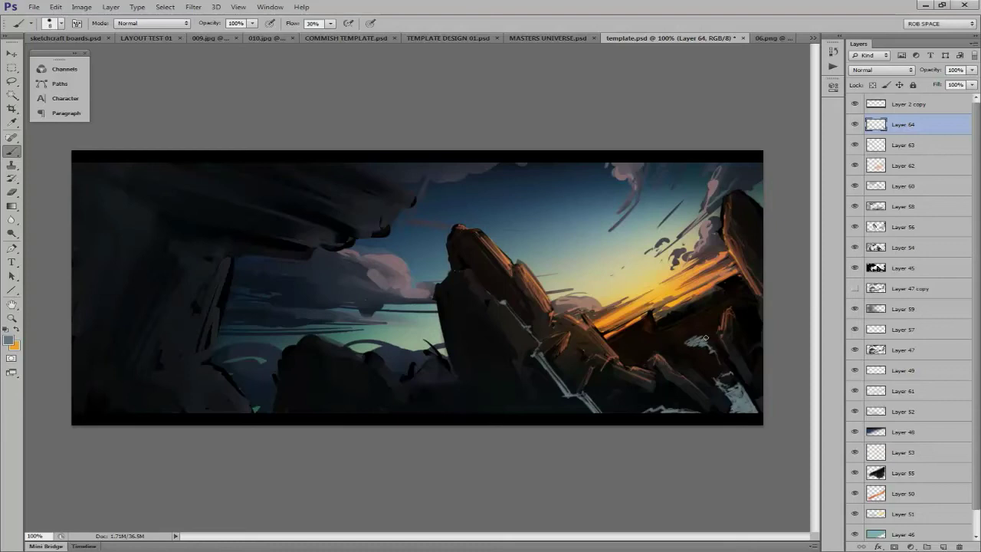
drag(713, 359, 680, 328)
Paint broad and thin pale waterfall streaks across the centre and left of the painting.
drag(398, 220, 407, 391)
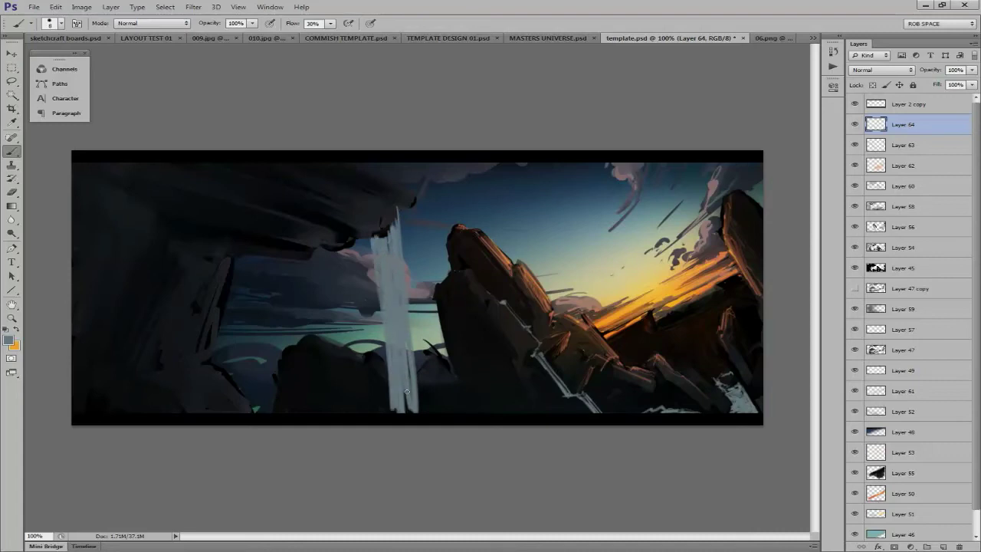
drag(206, 164, 221, 221)
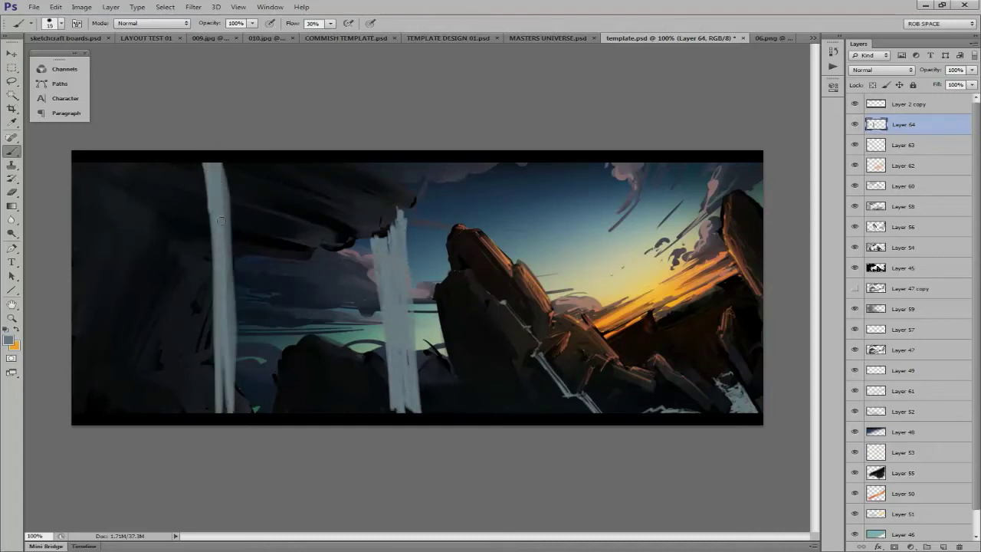
drag(234, 164, 240, 406)
drag(203, 164, 206, 272)
mouse_move(153, 230)
mouse_down()
mouse_move(156, 360)
mouse_move(195, 410)
mouse_up()
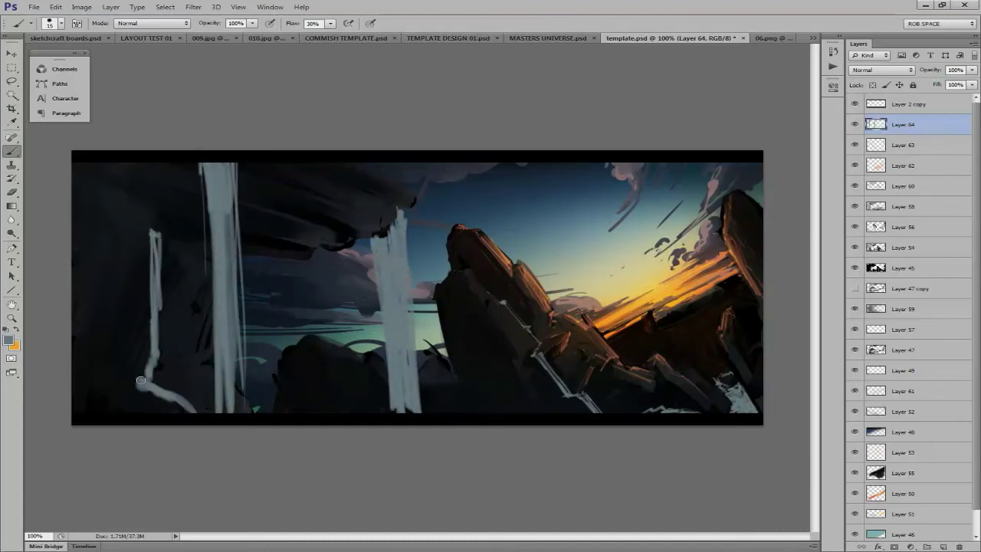
mouse_move(113, 182)
mouse_down()
mouse_move(153, 234)
mouse_move(192, 414)
mouse_up()
drag(313, 249, 317, 413)
Undo the last two streaks and repaint thin pale vertical streaks in the centre and far left.
key(ctrl+alt+z)
key(ctrl+alt+z)
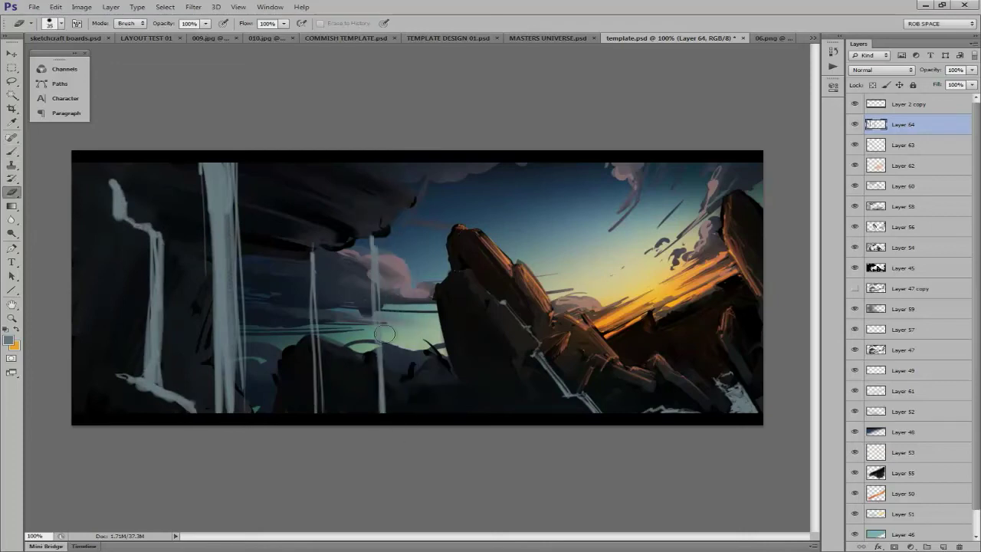
key(ctrl+alt+z)
drag(378, 225, 375, 410)
drag(372, 337, 374, 413)
drag(327, 325, 326, 244)
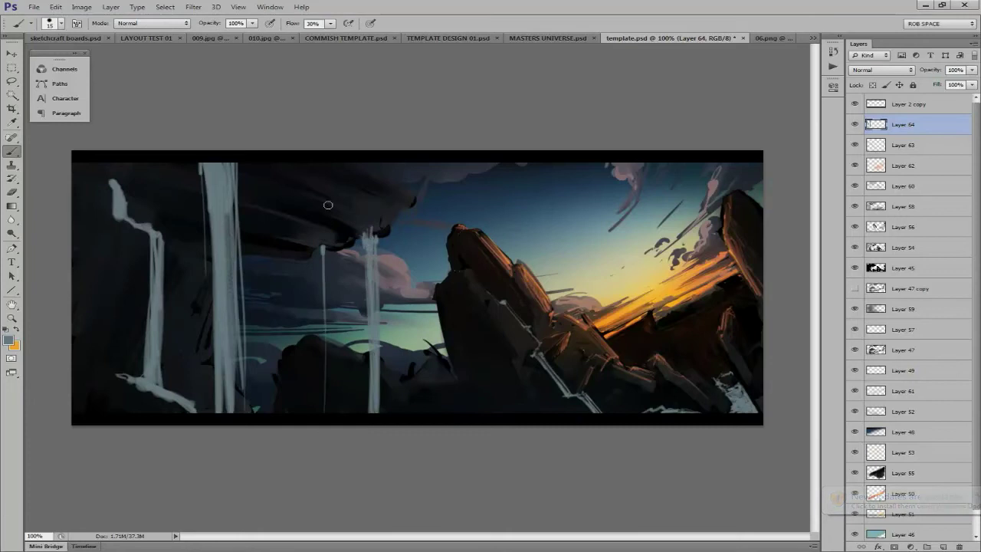
drag(326, 414, 336, 156)
drag(390, 184, 390, 413)
drag(401, 208, 399, 413)
drag(283, 162, 282, 414)
drag(100, 163, 99, 414)
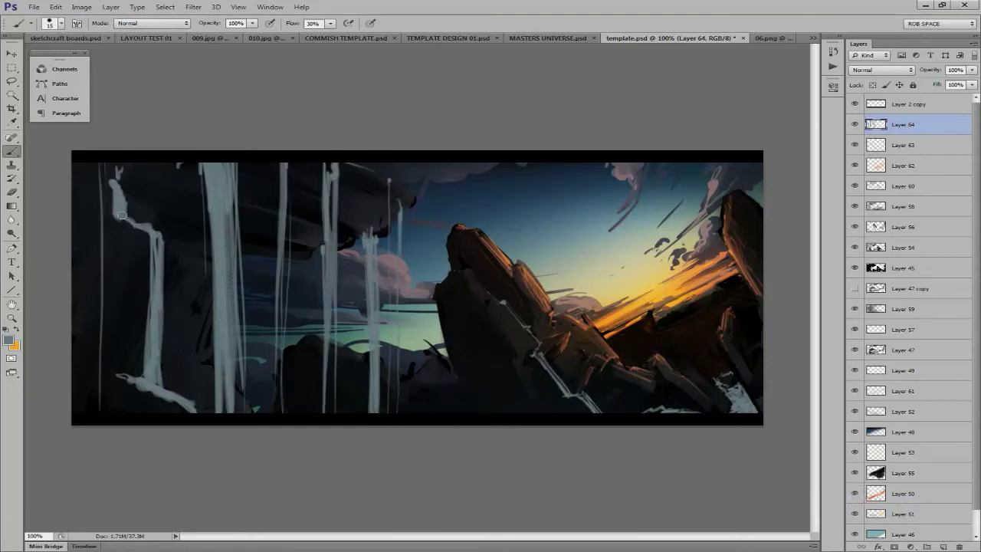
Thin the central and left pale streaks with dark paint, then extend two pale streaks downward.
drag(324, 169, 324, 310)
drag(280, 196, 269, 383)
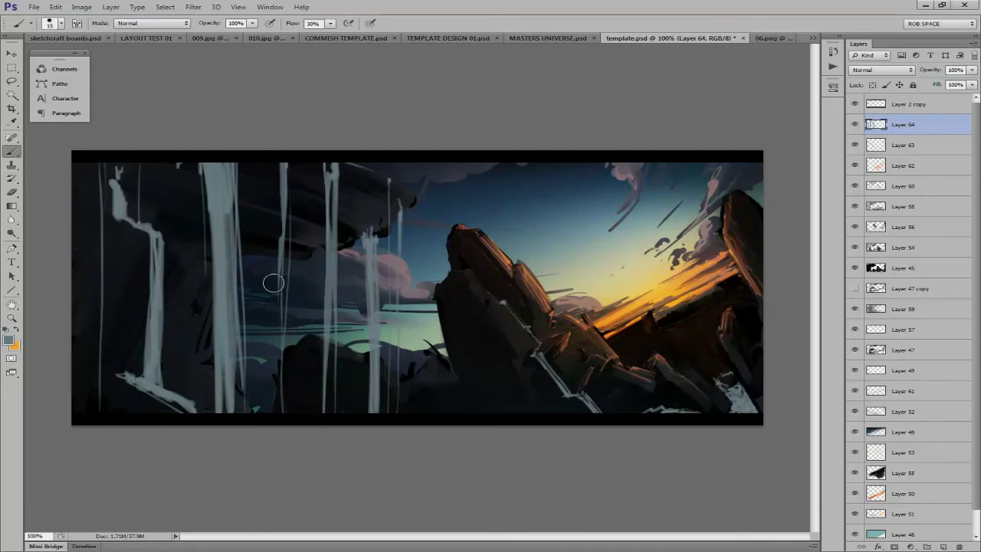
drag(281, 162, 273, 327)
mouse_move(374, 225)
mouse_down()
mouse_move(372, 414)
mouse_move(361, 224)
mouse_up()
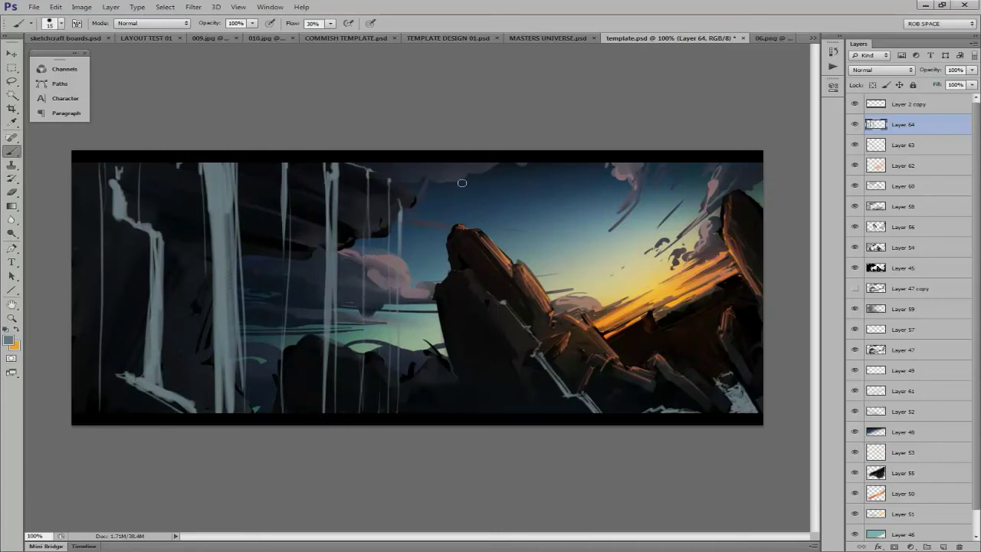
drag(238, 414, 234, 163)
drag(235, 344, 240, 130)
drag(216, 399, 222, 178)
drag(149, 384, 170, 196)
drag(336, 337, 336, 414)
drag(255, 289, 250, 419)
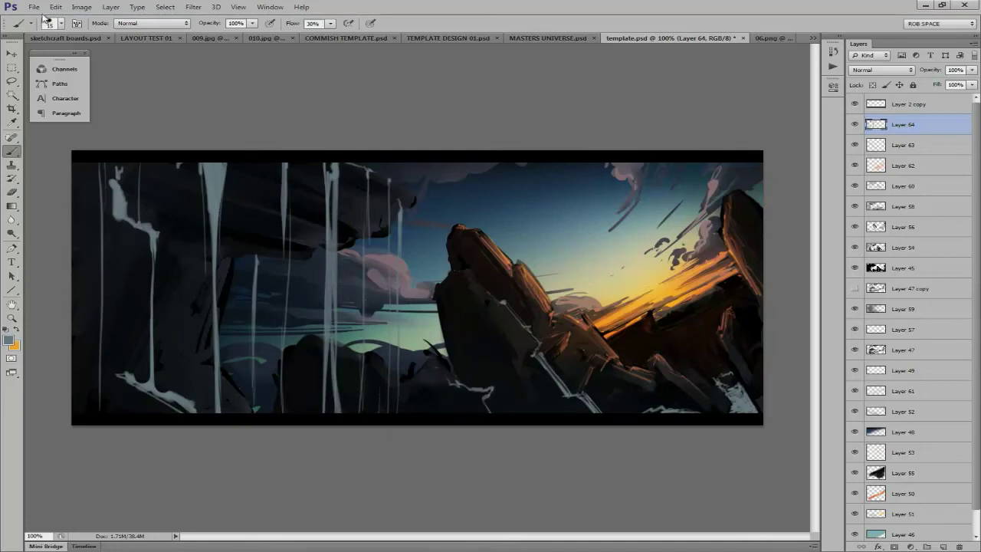
Save the painting as 08.psd, confirming the Photoshop format options.
key(ctrl+shift+s)
text(08)
key(Return)
click(635, 165)
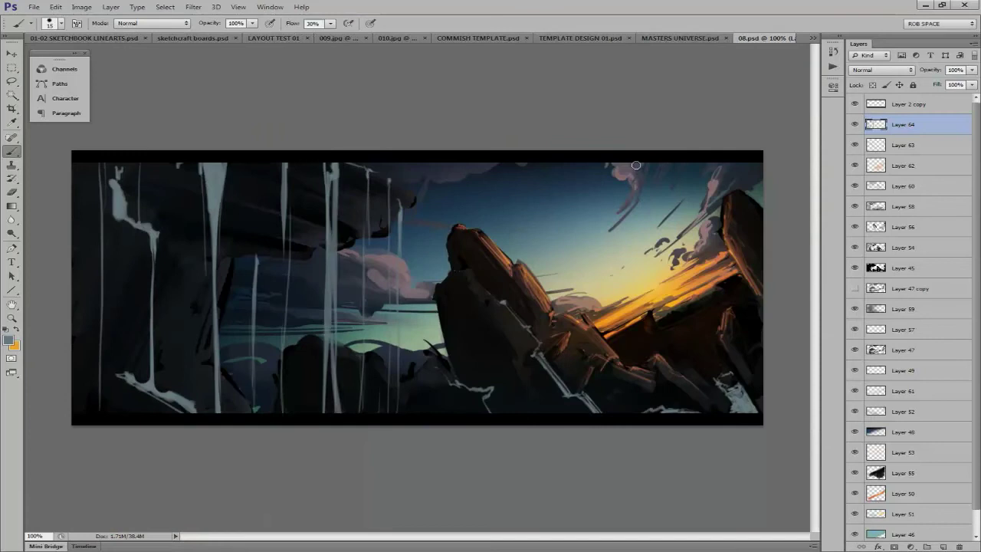
With Layer 58 active, lasso a selection around the rock silhouette and sky.
click(903, 206)
key(l)
mouse_move(751, 285)
mouse_down()
mouse_move(423, 378)
mouse_move(383, 145)
mouse_up()
On a new empty layer, paint with a large soft brush inside the lower-right selection.
key(b)
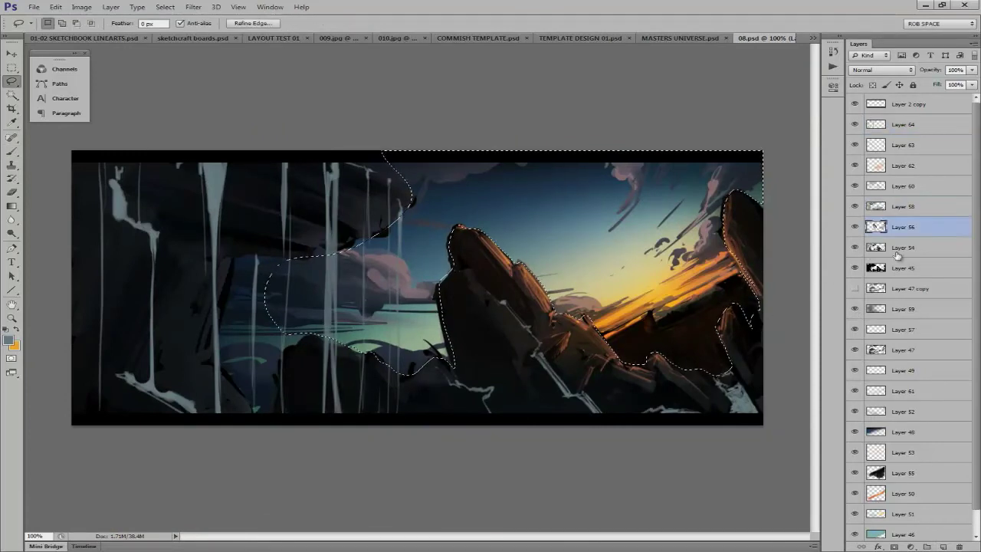
key(ctrl+shift+alt+n)
right_click(619, 310)
scroll(811, 400, down, 2)
click(666, 475)
mouse_move(629, 383)
mouse_down()
mouse_move(728, 322)
mouse_move(713, 291)
mouse_up()
mouse_move(736, 330)
mouse_down()
mouse_move(705, 303)
mouse_move(659, 352)
mouse_move(672, 354)
mouse_up()
Move the mist layer above Layer 58, deselect, paint grey fog along the rock bases, and duplicate it.
key(bracketleft)
key(bracketleft)
key(ctrl+bracketright)
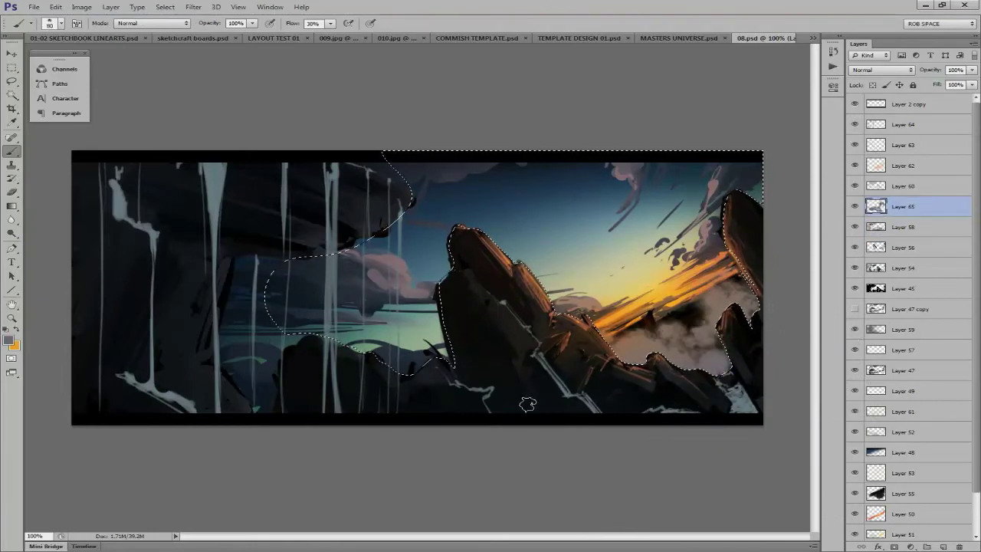
key(bracketleft)
key(ctrl+d)
key(bracketright)
key(bracketright)
key(bracketright)
drag(541, 427, 759, 376)
drag(230, 414, 314, 429)
key(ctrl+j)
click(192, 7)
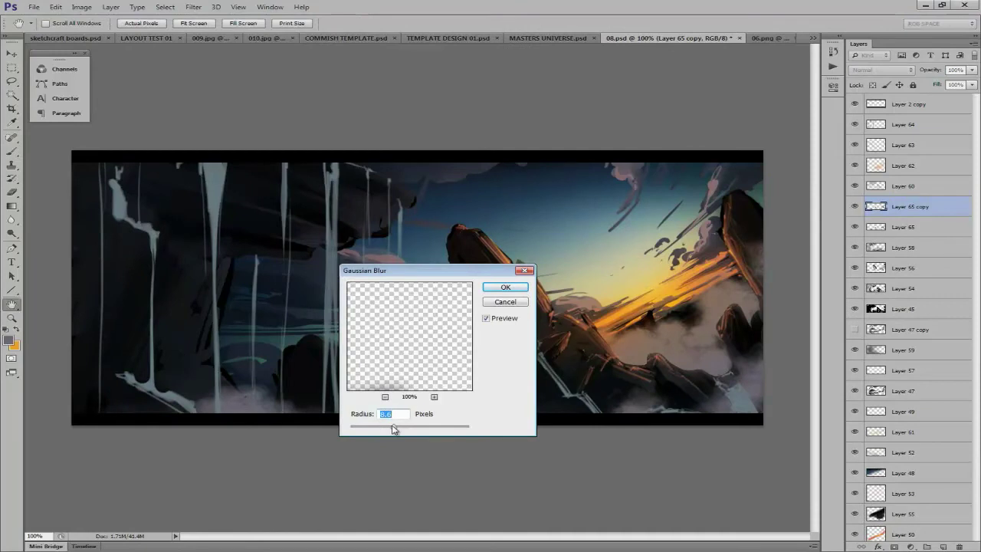
Lower the mist copy's opacity, set Layer 65 to Lighten at about half opacity, and add a Soft Light copy.
drag(971, 70, 952, 82)
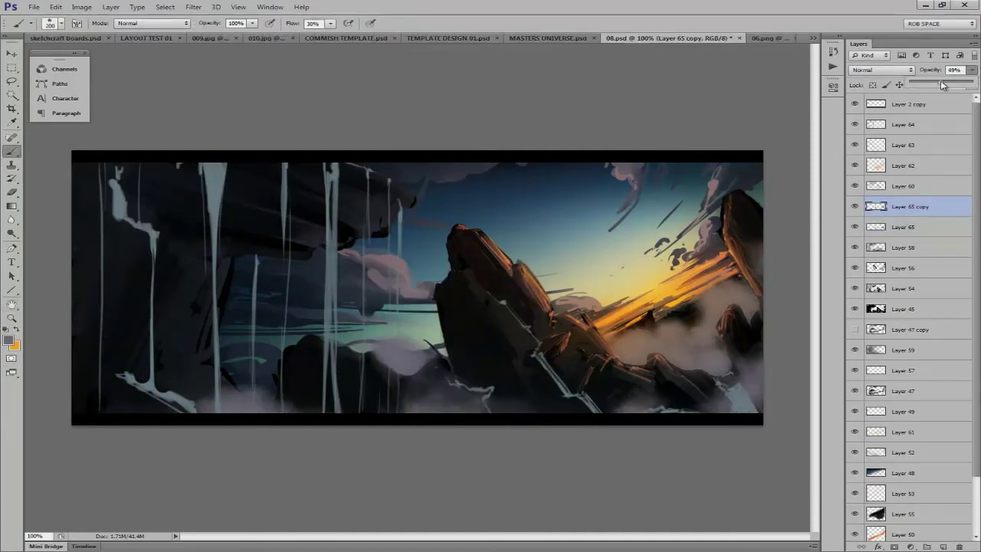
click(897, 224)
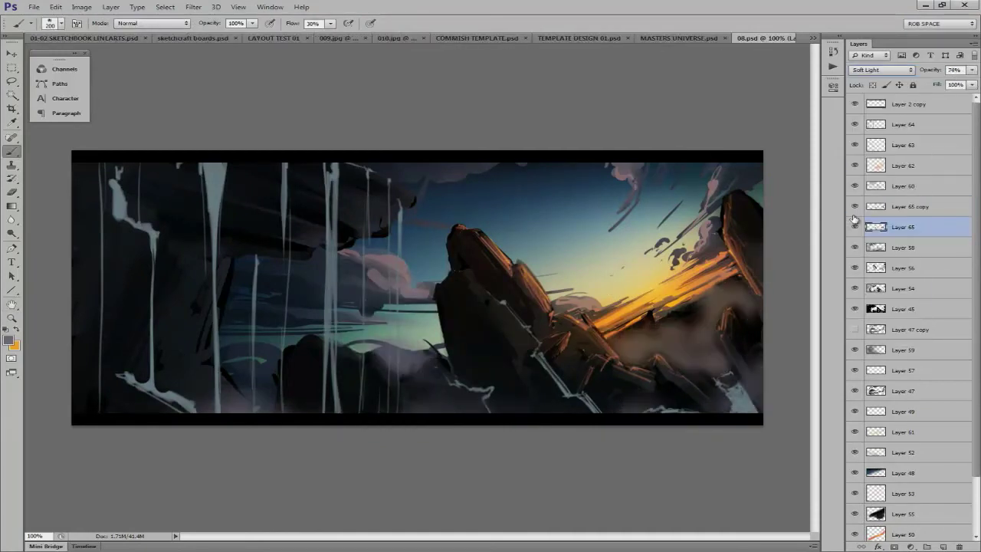
key(Up)
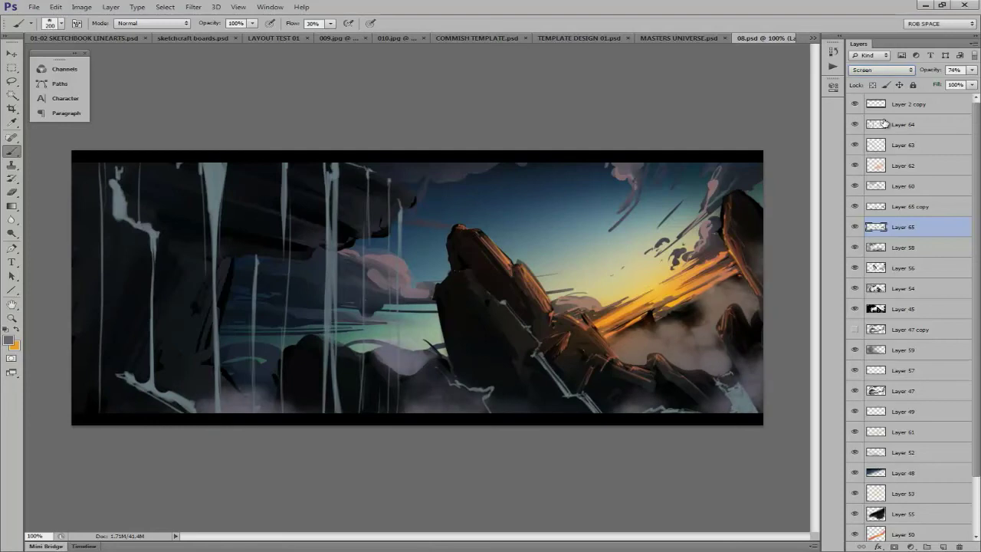
drag(972, 70, 945, 86)
key(alt+bracketright)
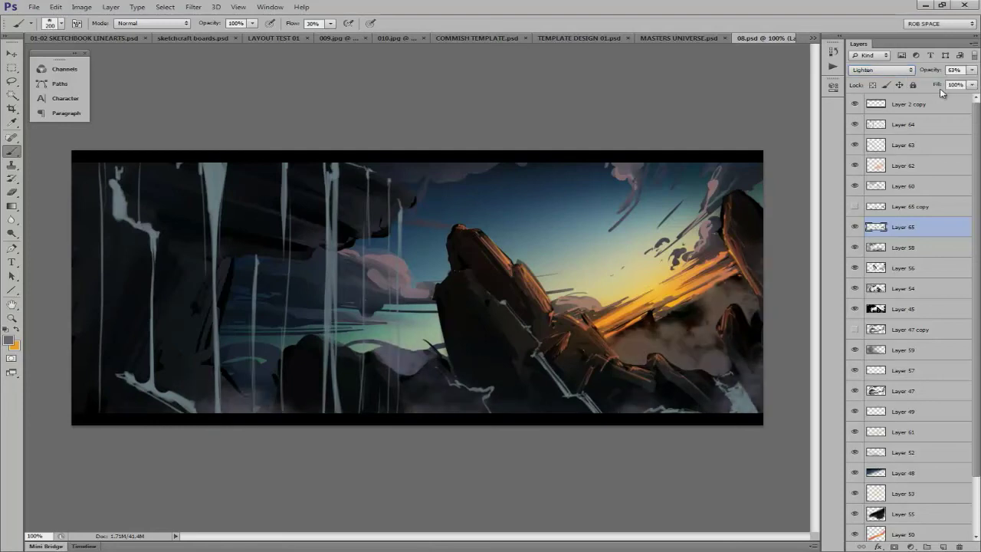
key(alt+shift+f)
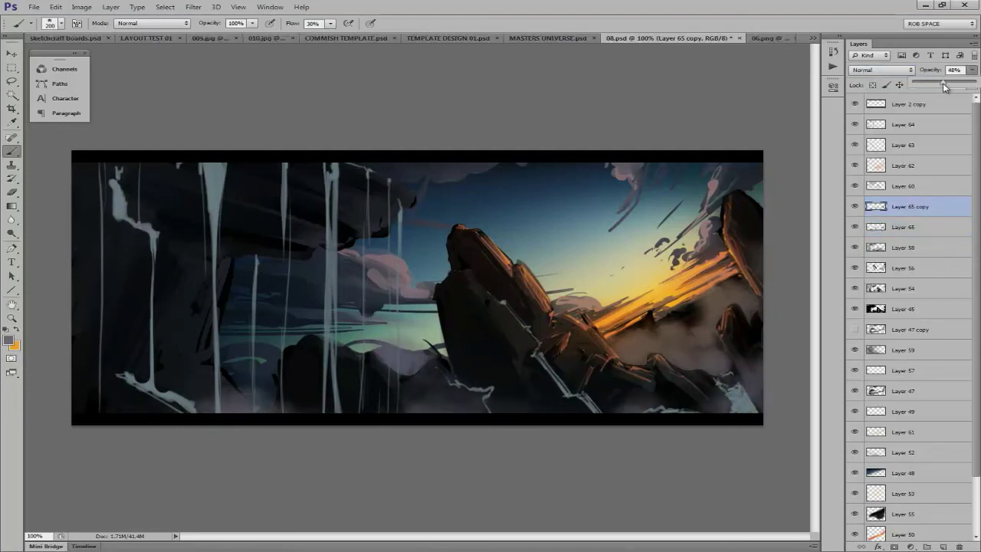
key(ctrl+j)
Paint soft teal mist around the lower-right rocks on a new Soft Light layer with a 300 brush.
ctrl+click(875, 207)
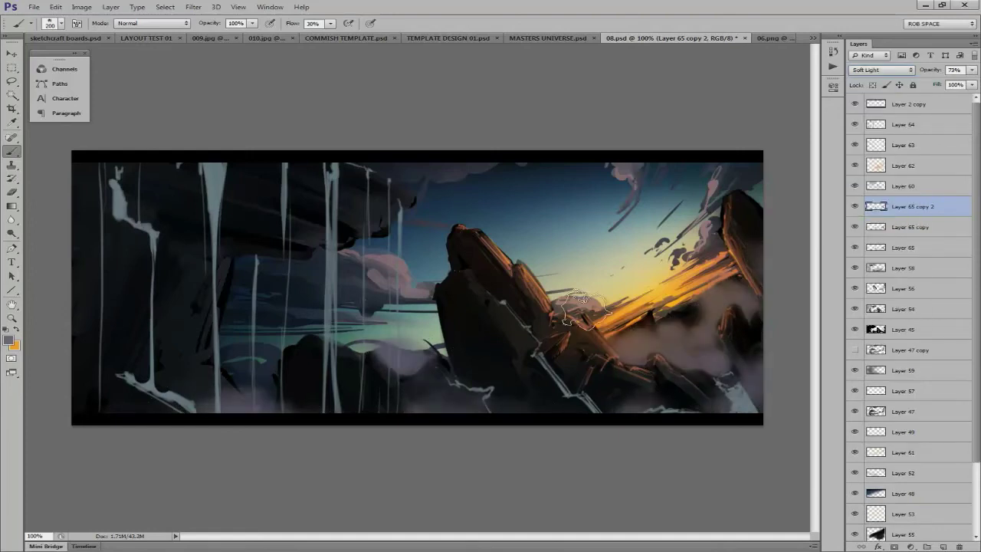
key(ctrl+shift+alt+n)
right_click(869, 404)
click(881, 70)
click(881, 212)
key(x)
key(ctrl+h)
key(bracketright)
key(bracketright)
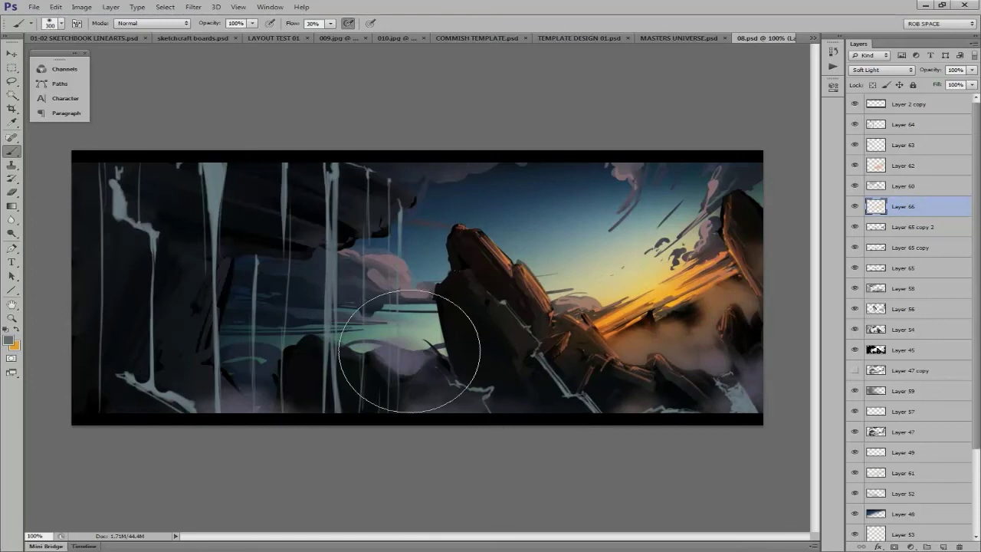
alt+click(404, 350)
drag(690, 416, 670, 412)
On a new layer, paint dark brown mist and a light orange glow around the right rocks.
click(903, 288)
key(ctrl+shift+alt+n)
alt+click(721, 321)
drag(689, 337, 755, 311)
key(bracketleft)
key(bracketleft)
key(bracketleft)
alt+click(689, 307)
drag(744, 273, 606, 368)
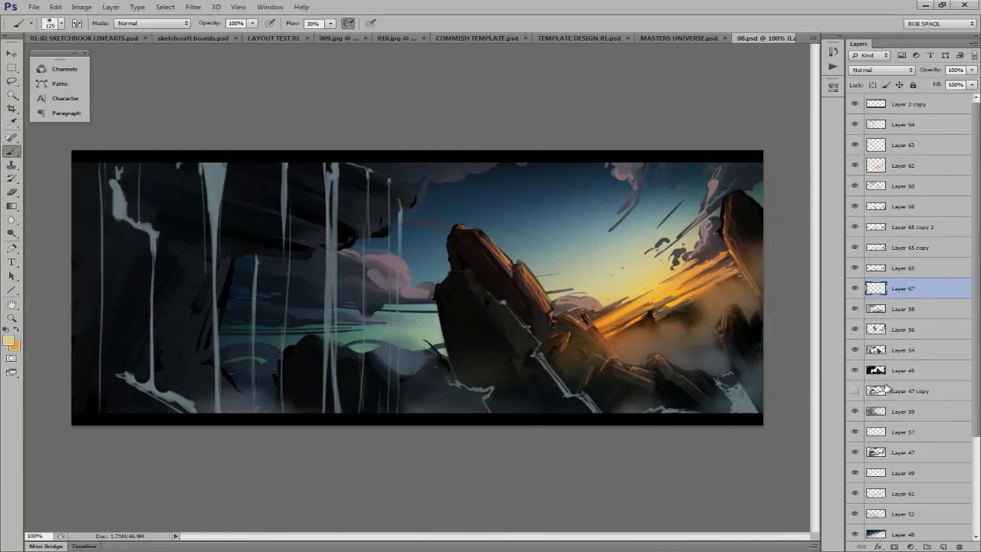
Duplicate Layer 47 and hide the original.
click(903, 452)
key(ctrl+j)
click(854, 473)
Apply Dust & Scratches to the Layer 47 copy with radius 21 and threshold 19.
click(193, 7)
click(375, 157)
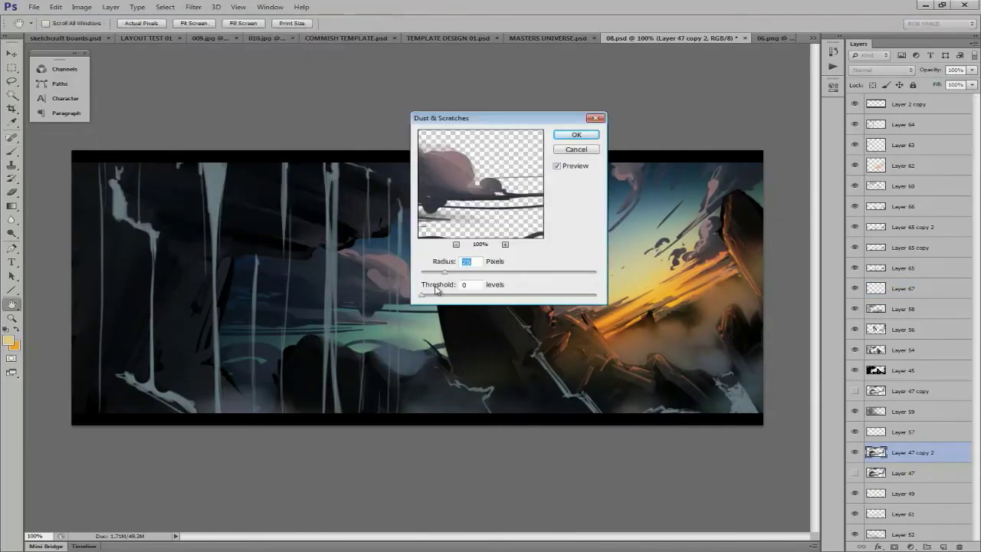
text(21)
key(Return)
click(193, 7)
click(375, 157)
click(421, 295)
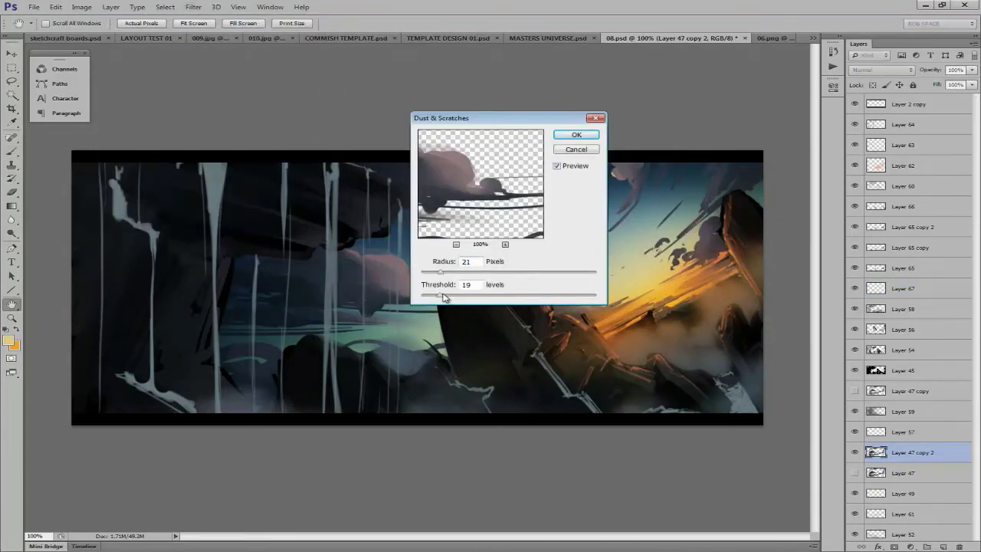
click(577, 135)
Apply a Gaussian Blur of radius 2.5 to the smoothed rock copy.
click(193, 7)
click(138, 186)
drag(383, 225, 614, 266)
drag(624, 423, 599, 427)
key(Return)
Mask a duplicate, show Layer 47 copy 2 at faint opacity, and lighten the dark rock's left edge.
key(ctrl+j)
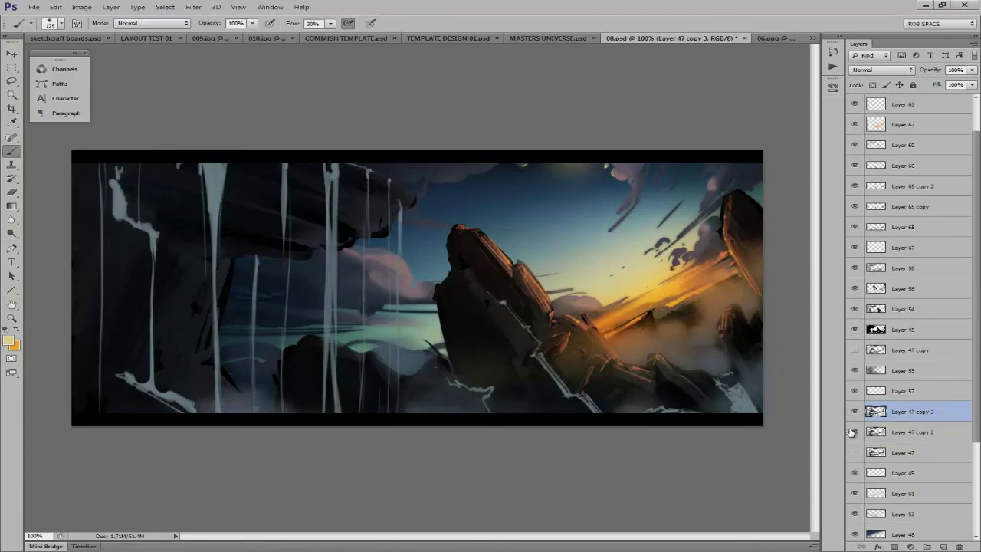
click(893, 546)
key(d)
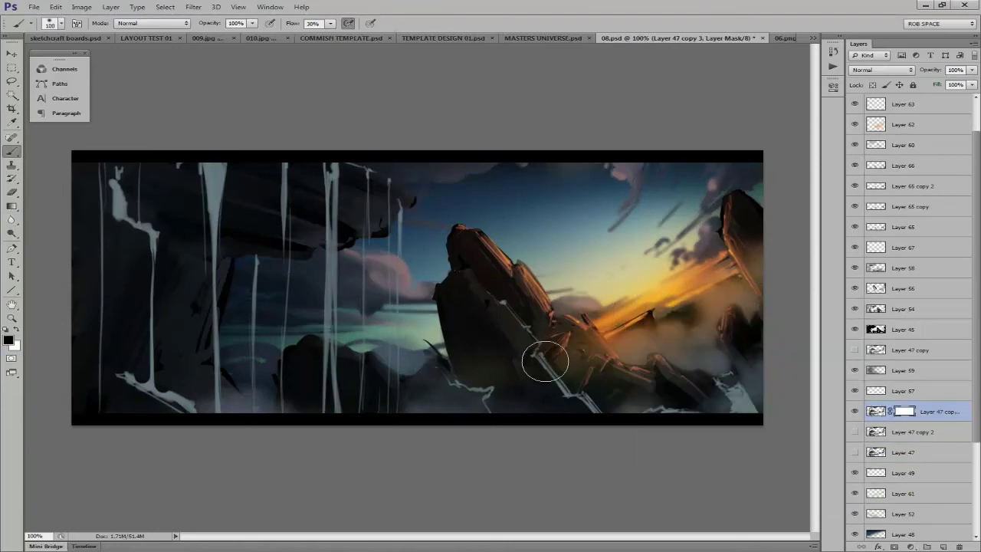
key(slash)
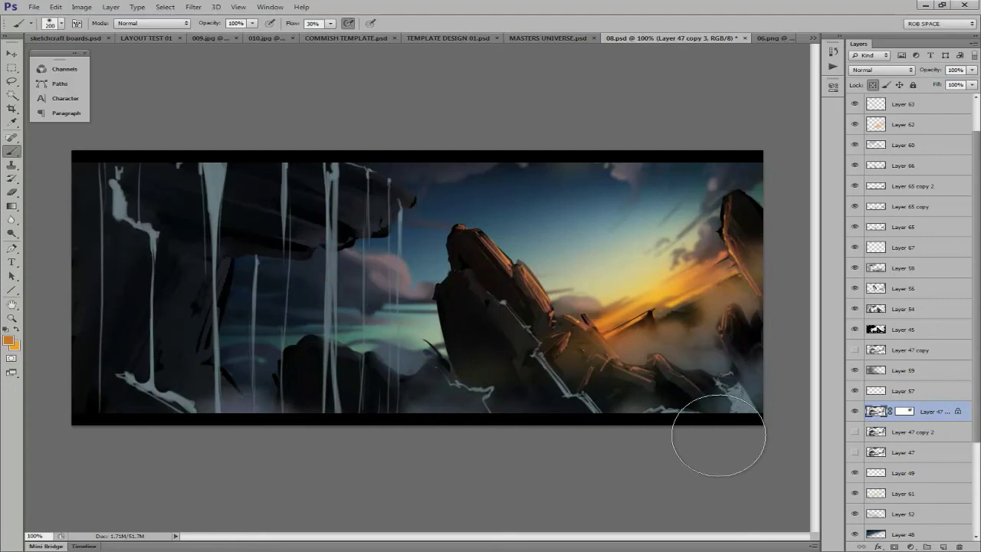
click(854, 432)
click(912, 431)
drag(972, 70, 919, 85)
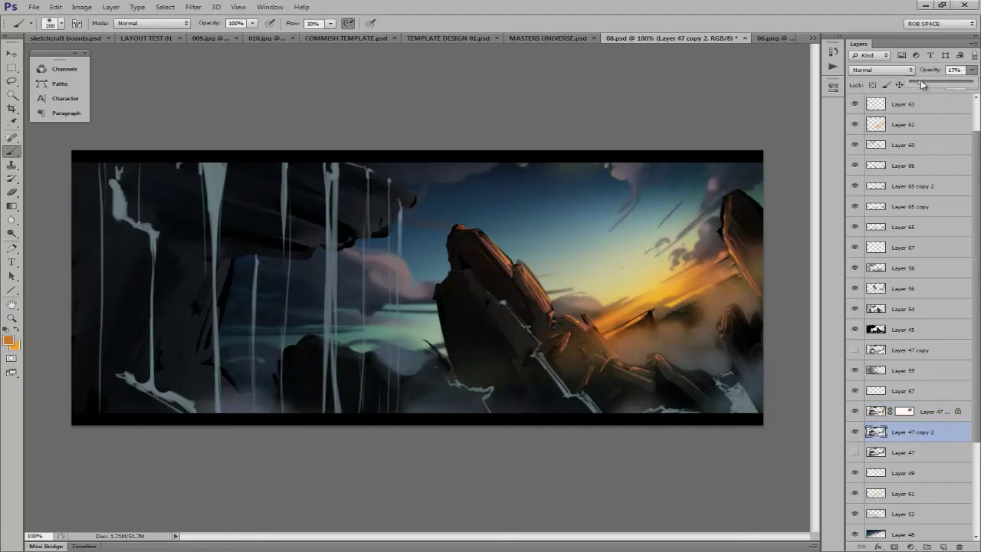
drag(717, 265, 725, 255)
key(b)
key(x)
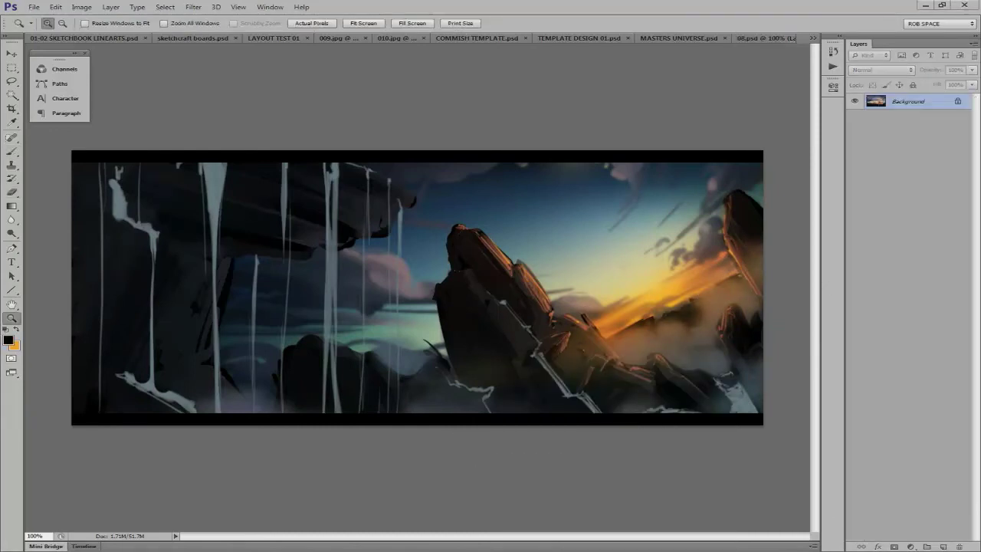
Undo the flatten to restore all layers and paint a faint beige highlight stroke on Layer 68.
key(b)
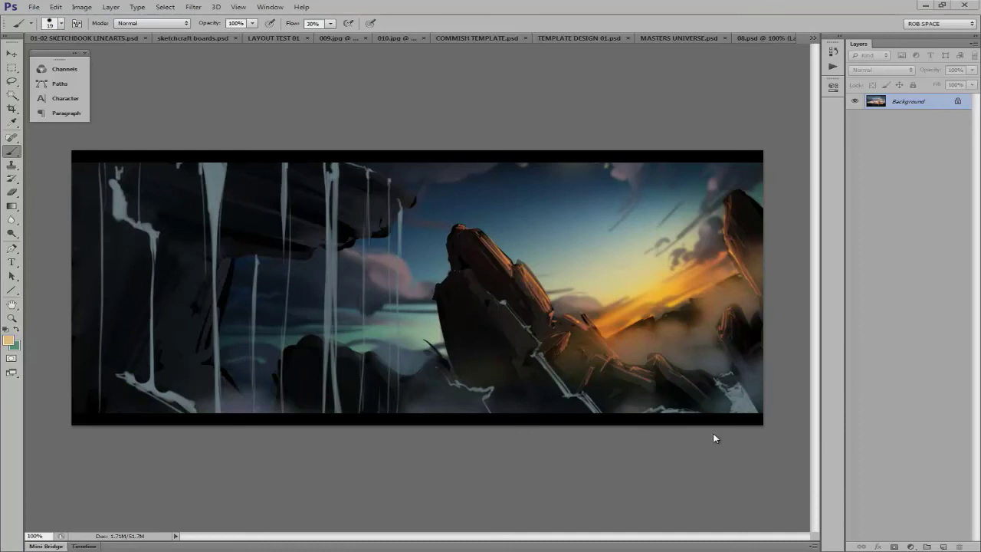
key(ctrl+z)
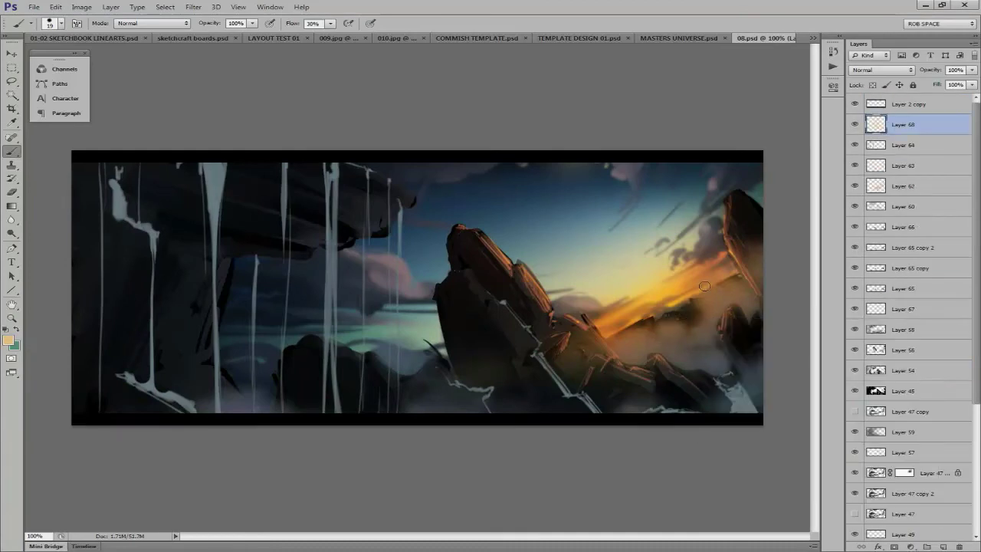
key(bracketright)
key(bracketright)
key(x)
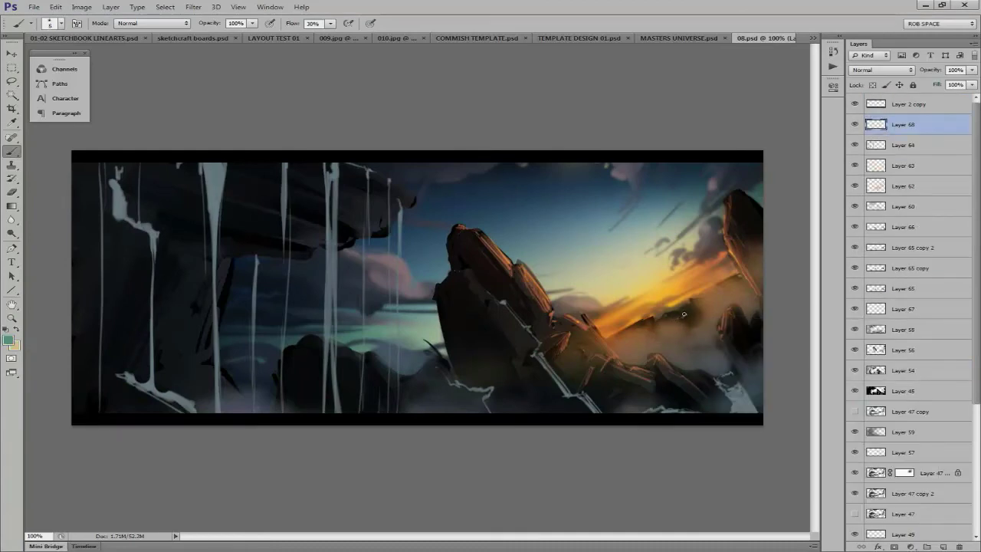
key(x)
drag(688, 326, 689, 312)
Duplicate Layer 68, set the copy to Linear Dodge (Add), and hide it.
key(ctrl+j)
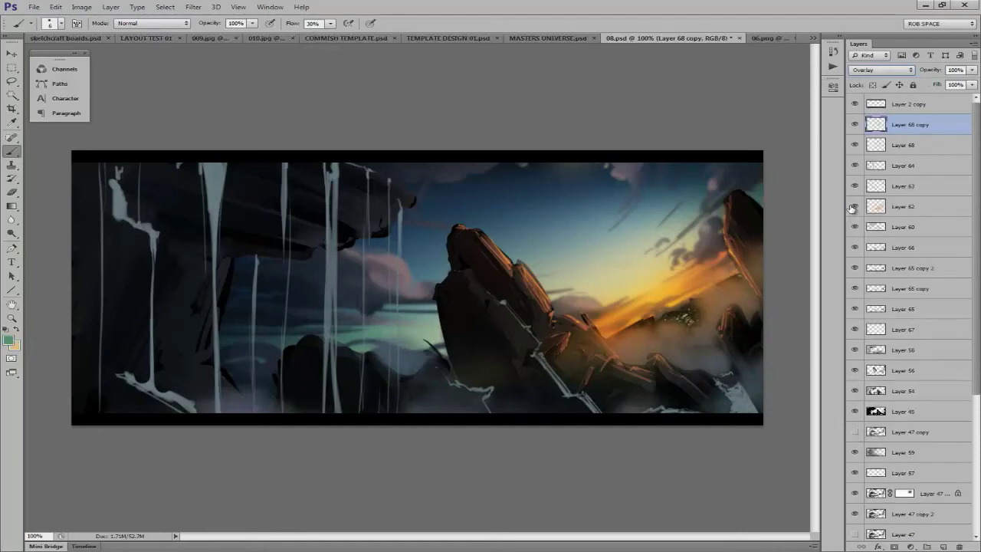
click(881, 70)
click(862, 178)
click(855, 124)
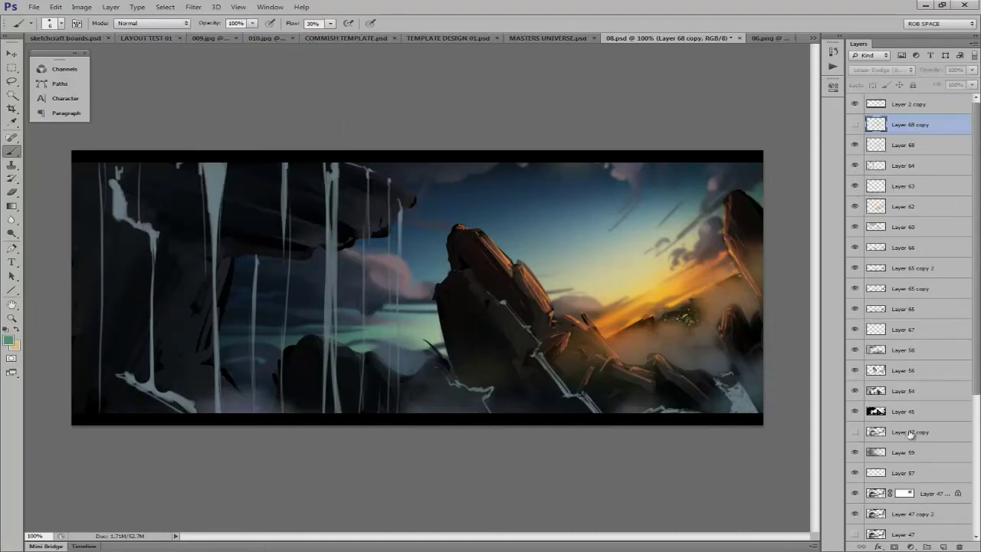
Add a new black-filled layer set to Color Dodge and raise brush flow to full.
click(943, 546)
key(shift+F5)
key(Return)
key(shift+alt+d)
right_click(539, 334)
click(567, 399)
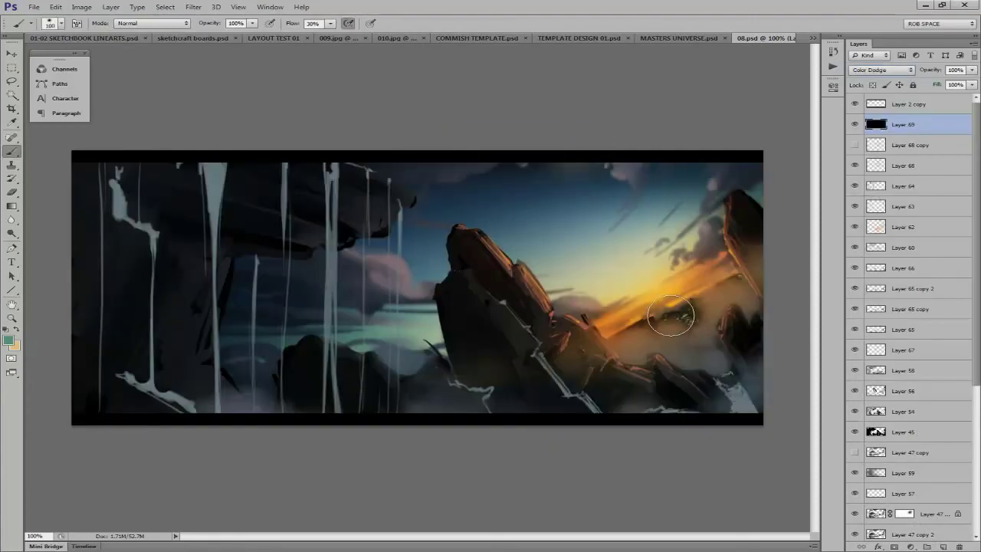
Paint orange glow highlights over the sunset rocks, ending with the brush at size 2.
alt+click(685, 316)
mouse_move(657, 285)
mouse_down()
mouse_move(667, 285)
mouse_move(658, 297)
mouse_up()
key(bracketleft)
key(bracketleft)
key(bracketleft)
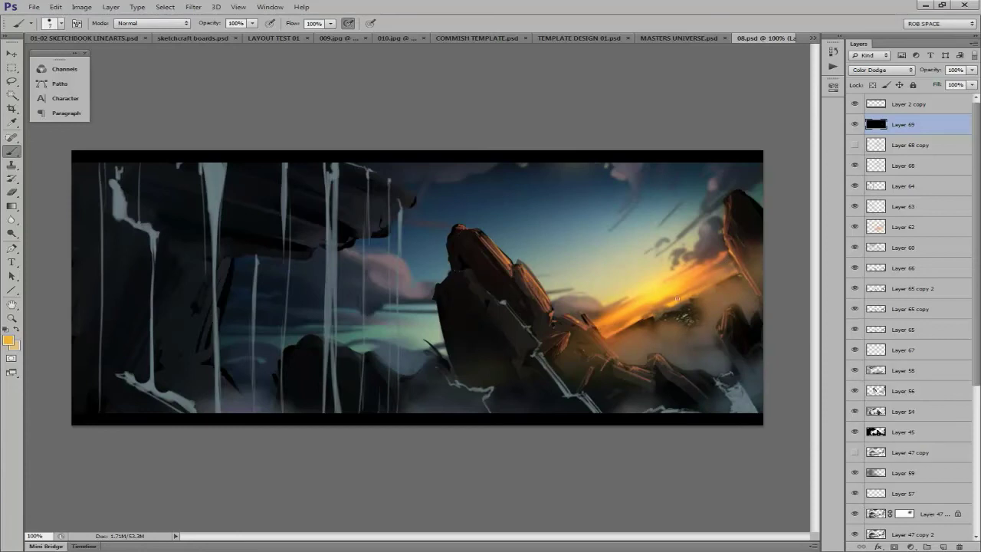
right_click(504, 319)
drag(619, 358, 659, 340)
right_click(690, 310)
drag(766, 331, 685, 315)
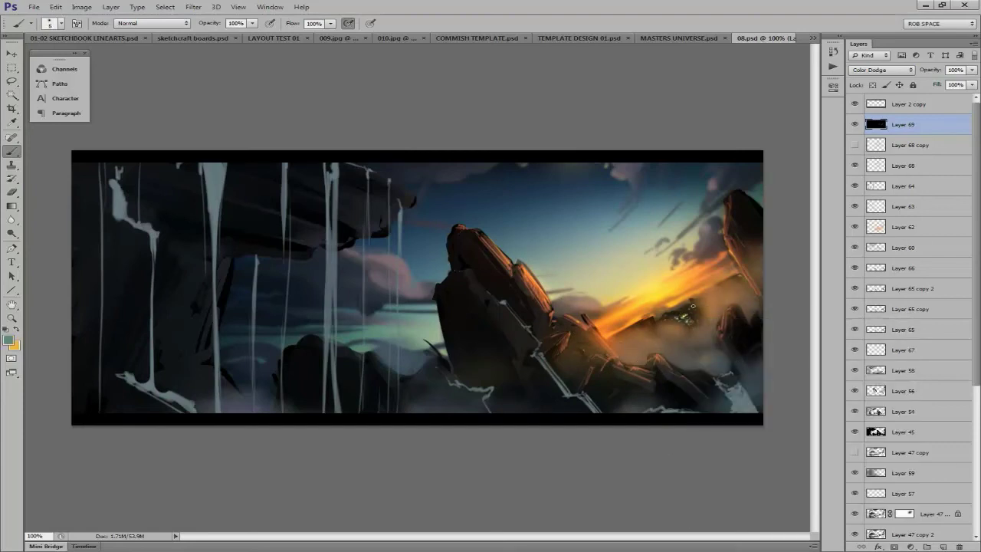
On new Layer 70, paint orange-white streaks along the sunset with a size 9 brush, kept Normal.
click(943, 545)
right_click(646, 303)
mouse_move(660, 314)
mouse_down()
mouse_move(637, 305)
mouse_move(609, 323)
mouse_up()
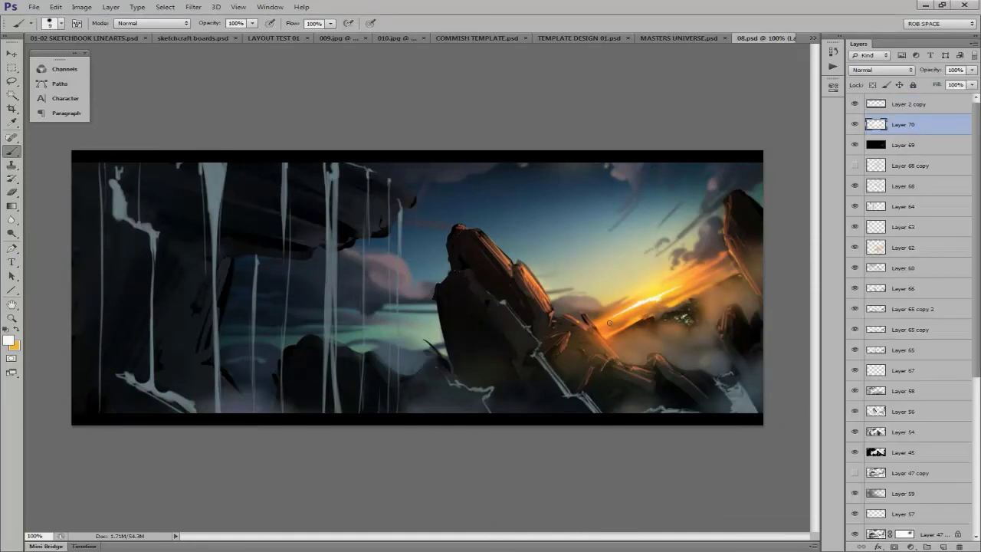
drag(698, 282, 654, 294)
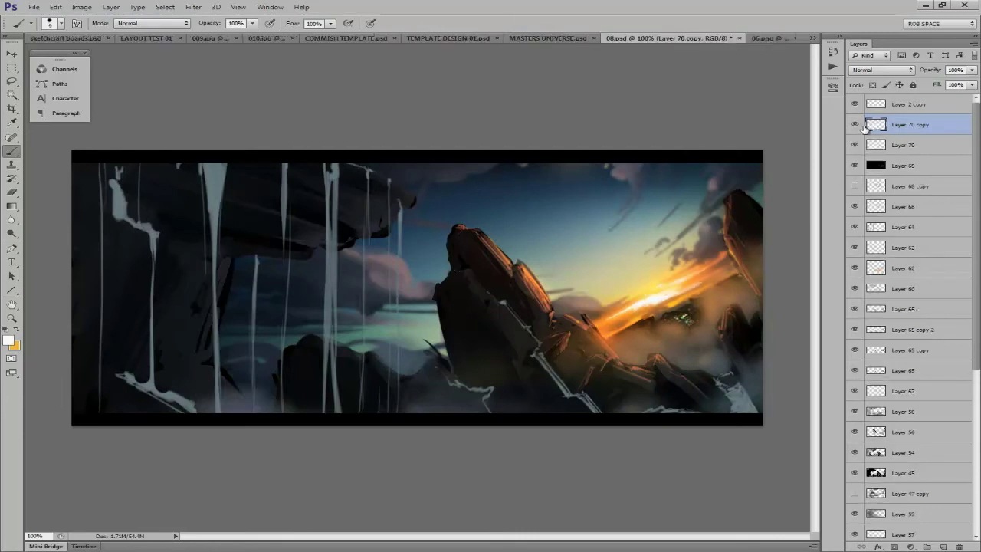
click(881, 70)
click(866, 190)
click(881, 70)
click(859, 81)
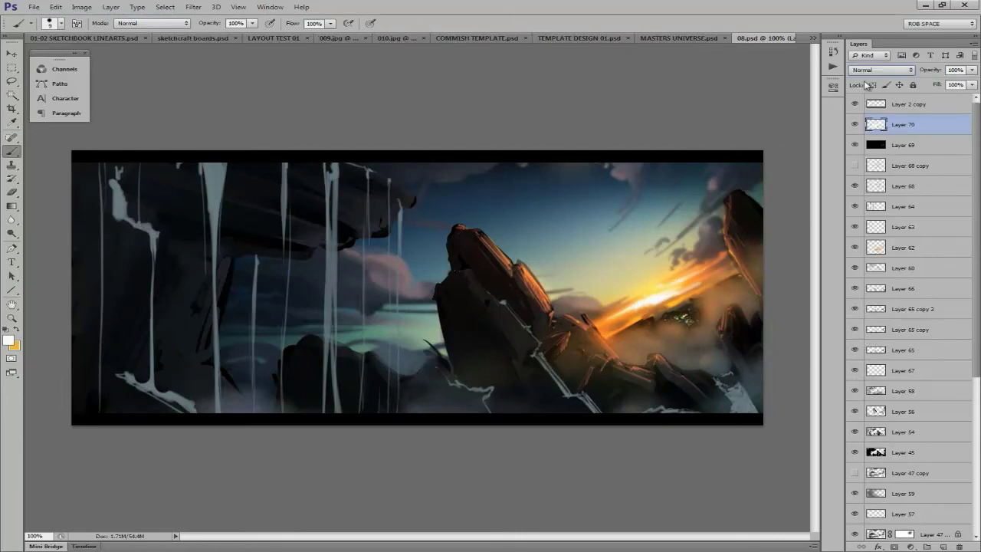
Return to brushing with orange on the Color Dodge Layer 69.
key(e)
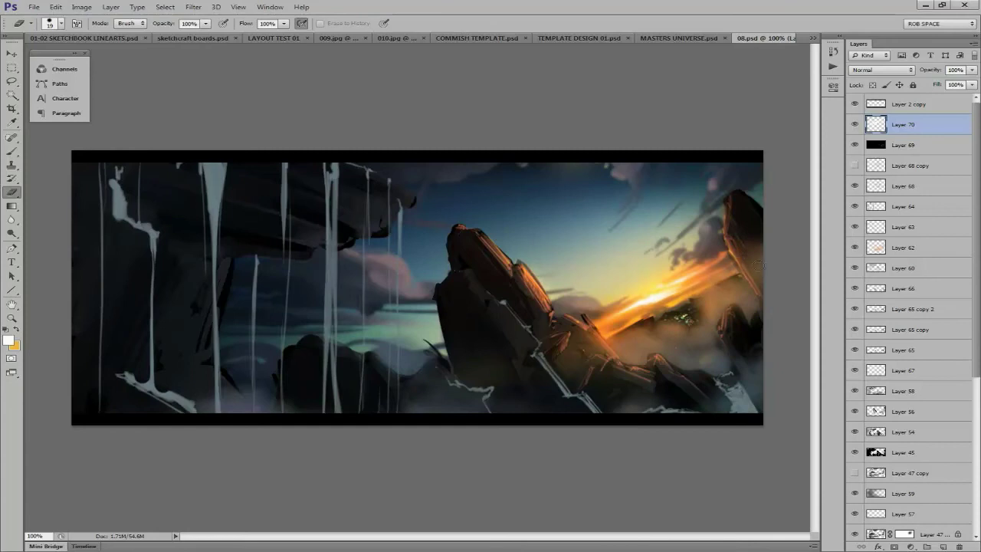
key(alt+bracketleft)
key(ctrl+bracketright)
key(b)
alt+click(667, 288)
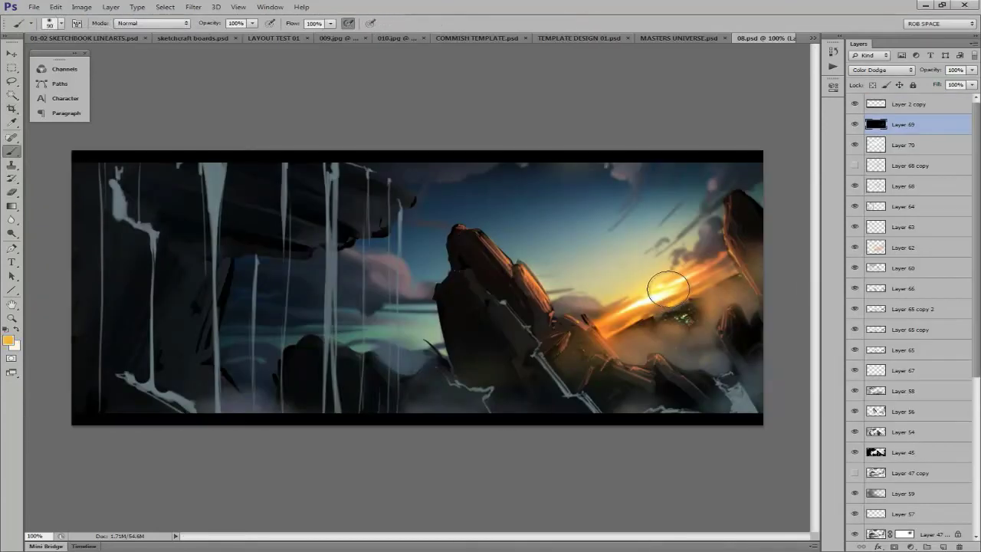
click(882, 70)
click(866, 214)
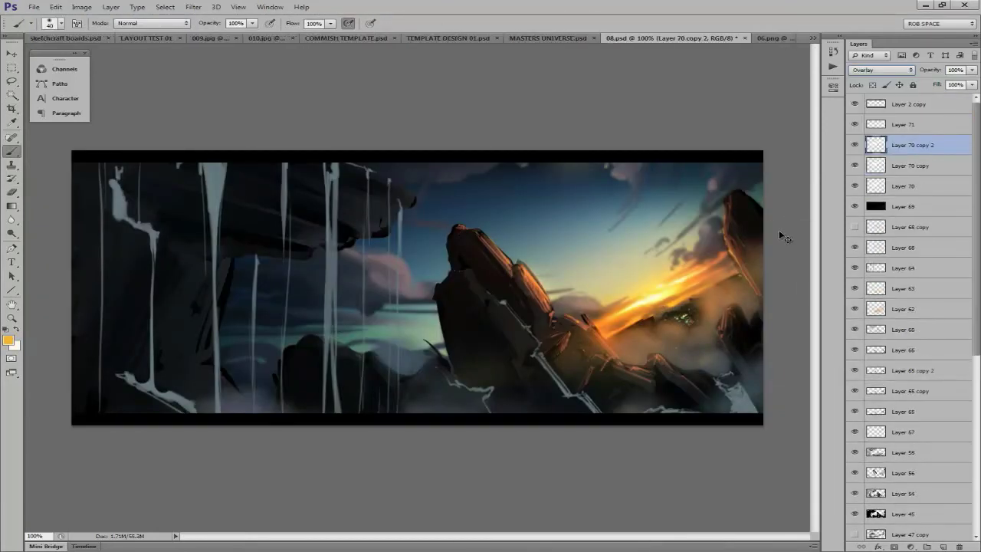
key(alt+bracketleft)
key(alt+bracketleft)
key(alt+bracketleft)
right_click(213, 175)
key(Escape)
Brush bright vertical streaks down the waterfalls and extend the bottom-left splash.
drag(215, 198, 216, 233)
drag(335, 165, 335, 317)
drag(399, 204, 399, 363)
key(bracketright)
drag(330, 224, 327, 365)
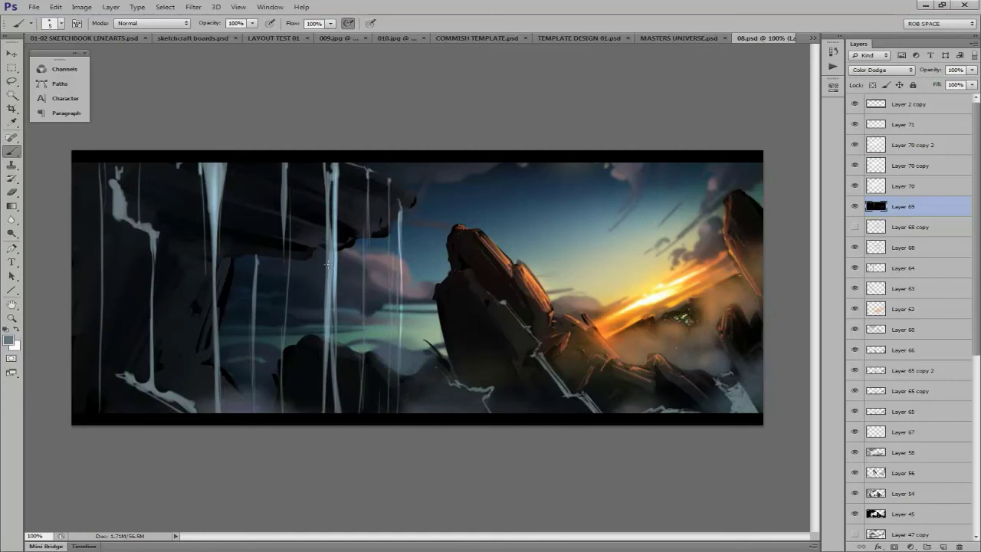
drag(255, 256, 256, 366)
drag(215, 280, 215, 374)
drag(153, 383, 195, 404)
Add light-blue glints on the lower-right rocks, then start new Layer 72 with a large brush.
key(bracketright)
key(bracketright)
key(bracketright)
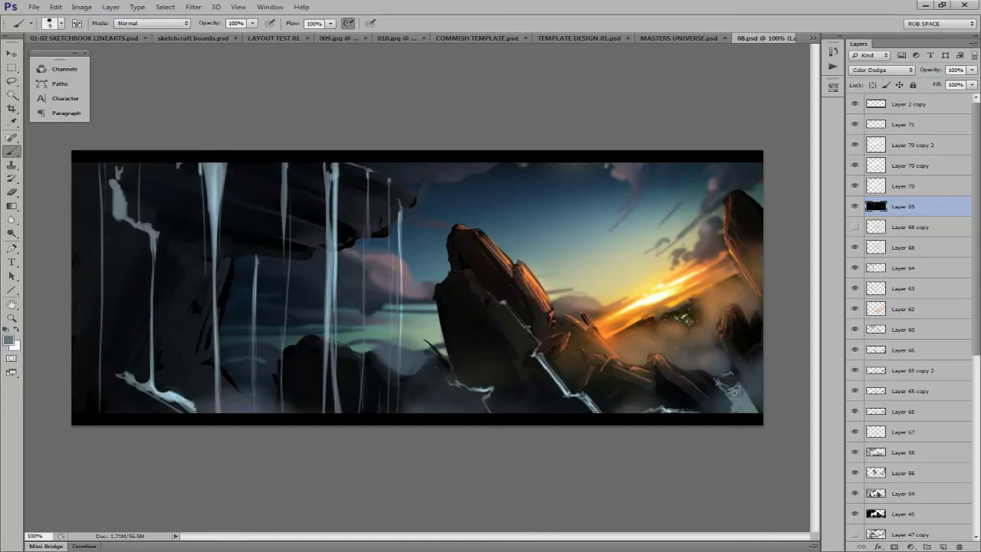
drag(734, 391, 740, 390)
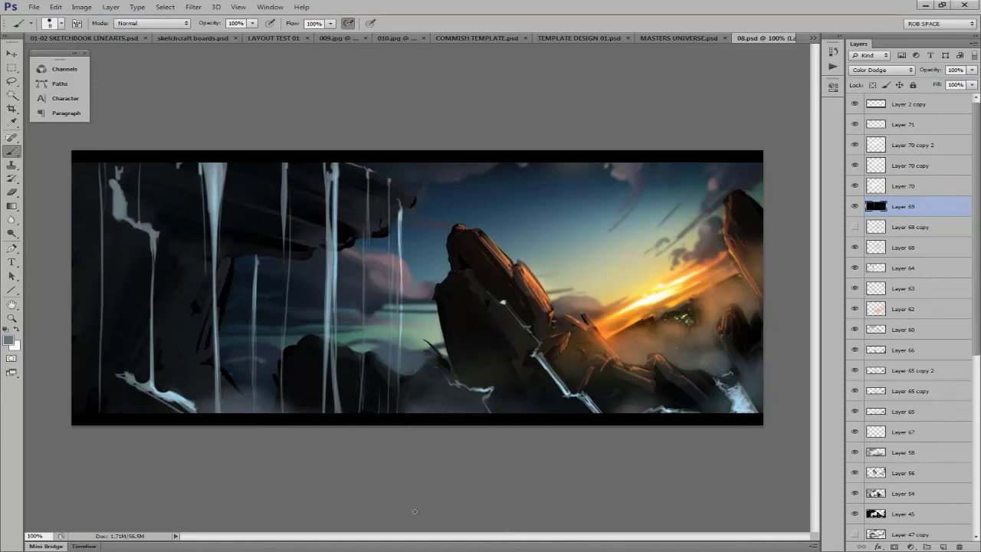
key(ctrl+shift+alt+n)
right_click(593, 354)
double_click(613, 374)
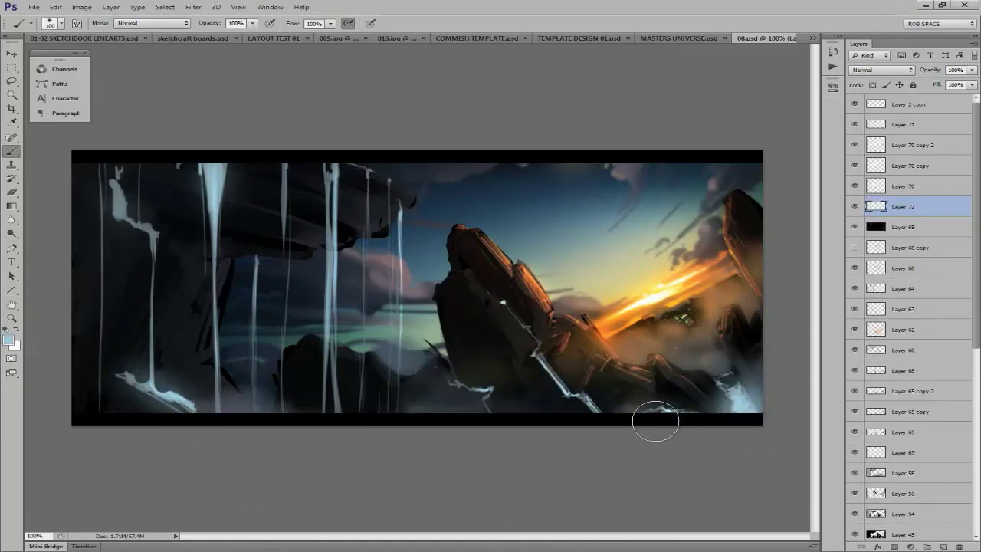
Select Color Dodge Layer 69 and set a small, fine brush.
alt+click(651, 318)
right_click(626, 287)
double_click(675, 393)
key(alt+bracketleft)
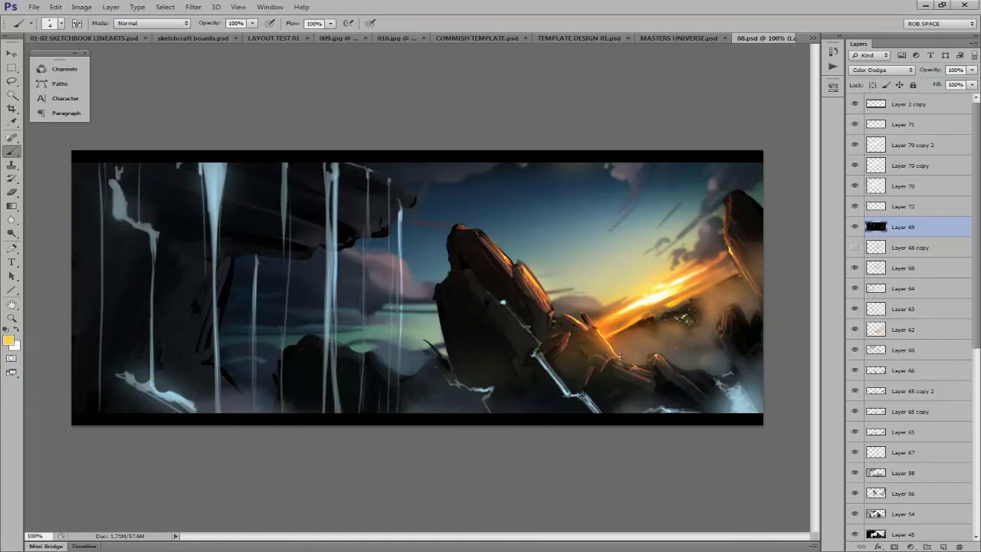
On a new layer, paint pale blue-grey mist over the bottom-left rocks, then hide it.
click(948, 544)
right_click(341, 346)
scroll(459, 475, down, 3)
scroll(460, 475, down, 2)
double_click(430, 460)
alt+click(176, 410)
drag(127, 379, 200, 402)
drag(142, 364, 215, 399)
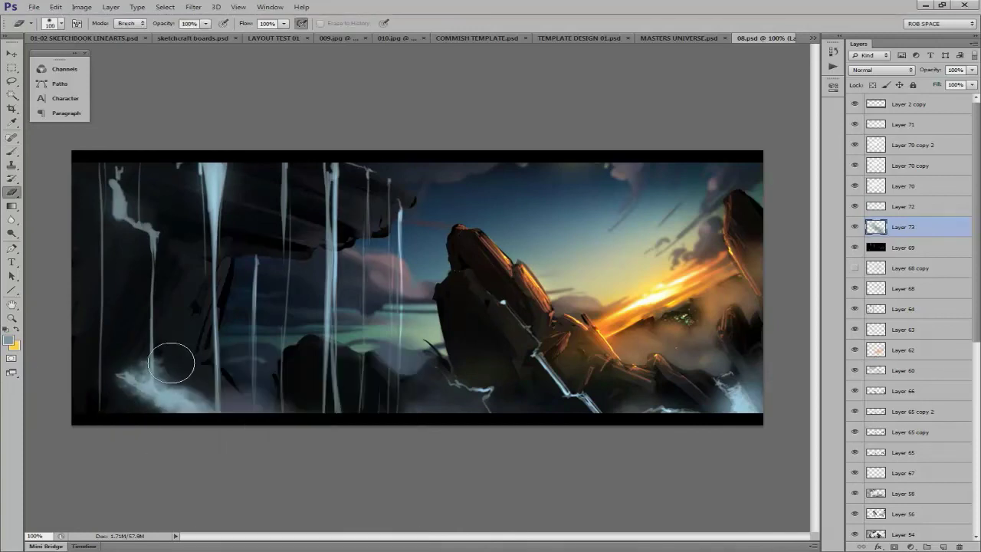
click(854, 226)
On Layer 64, erase part of the pale stroke at the bottom-left.
click(902, 309)
key(e)
right_click(161, 345)
drag(164, 395, 137, 358)
key(b)
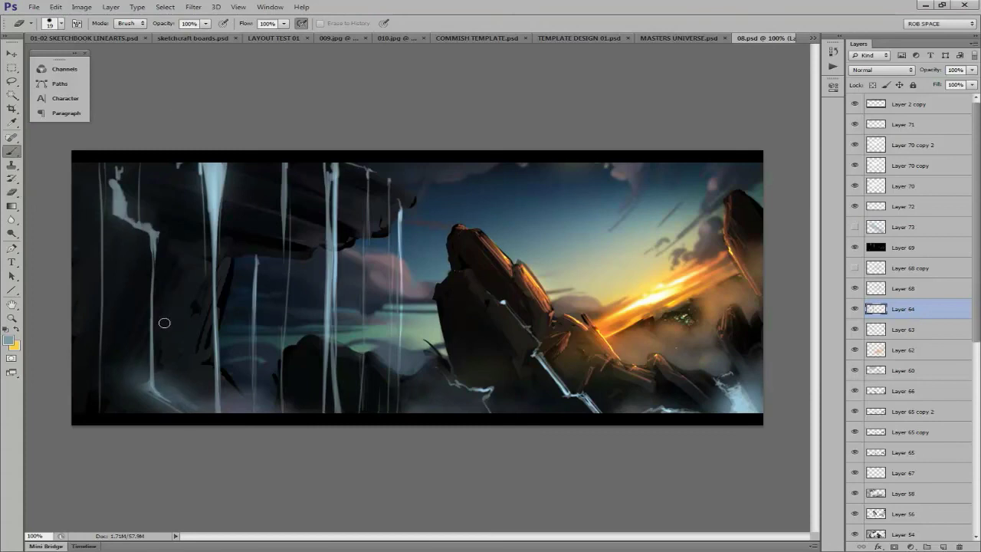
Paint pale strands on the left and middle falls, including straight Shift-click strands.
drag(141, 226, 139, 162)
key(bracketleft)
click(101, 162)
shift+click(102, 414)
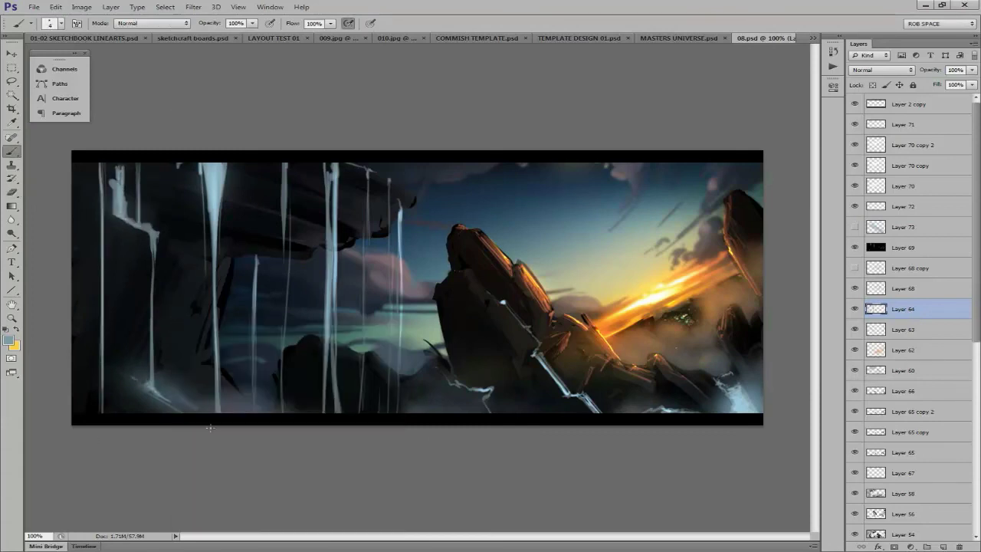
click(323, 163)
shift+click(324, 414)
drag(334, 244, 329, 164)
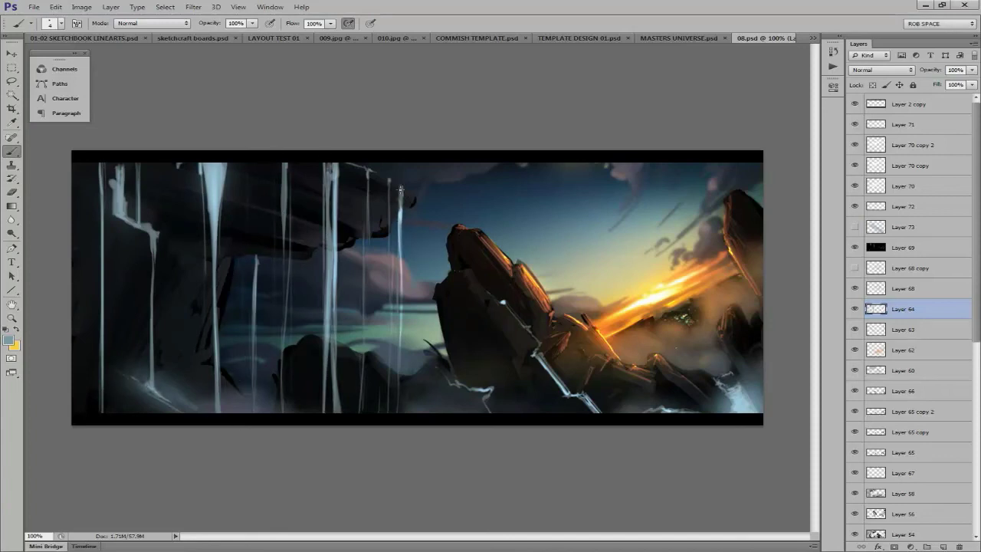
Paint three more thin pale strands down the falls and erase their lower ends.
key(e)
drag(400, 189, 399, 202)
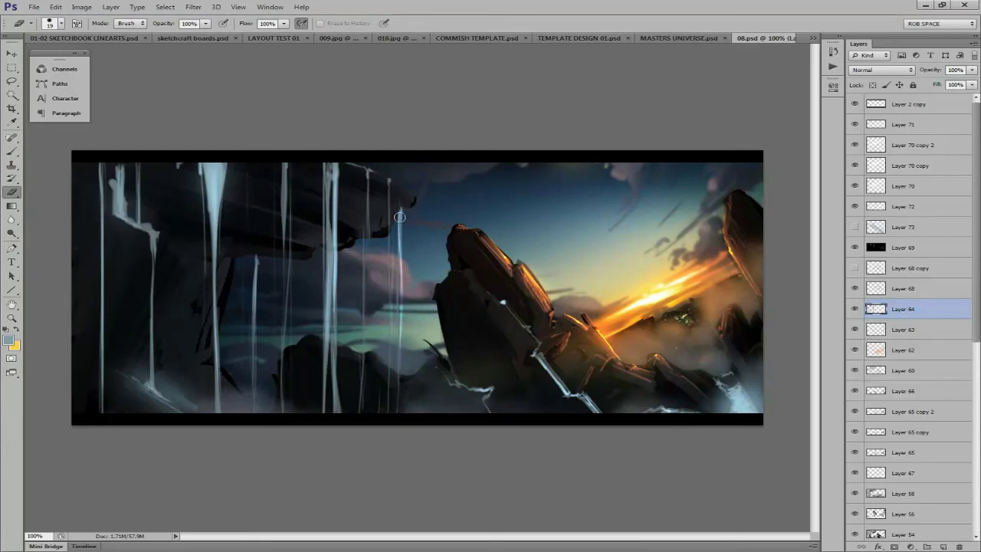
key(b)
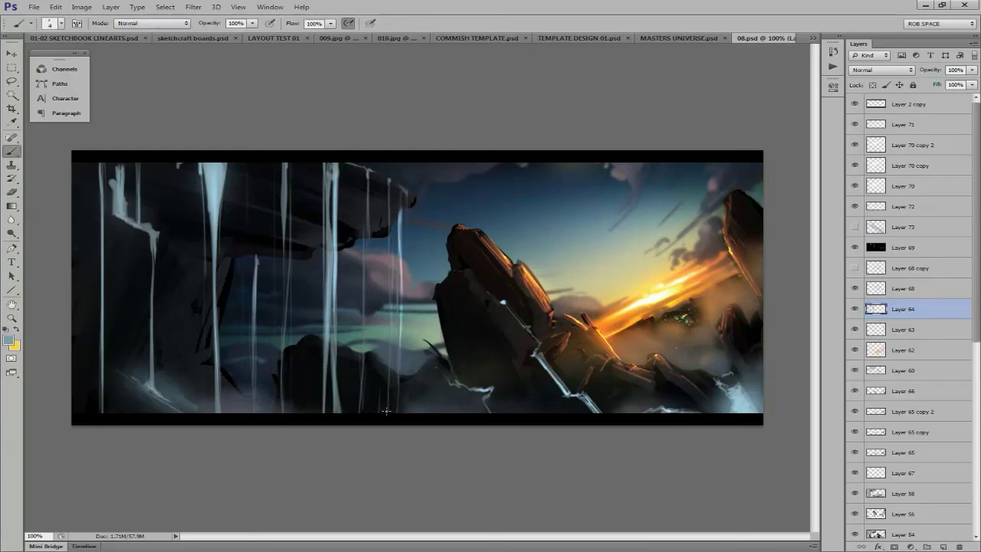
drag(380, 182, 391, 387)
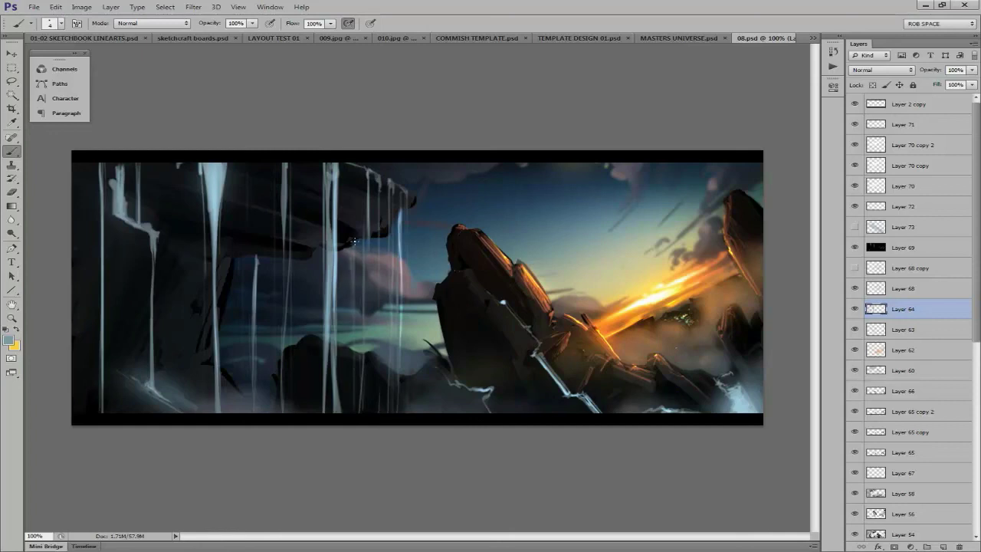
drag(348, 192, 342, 411)
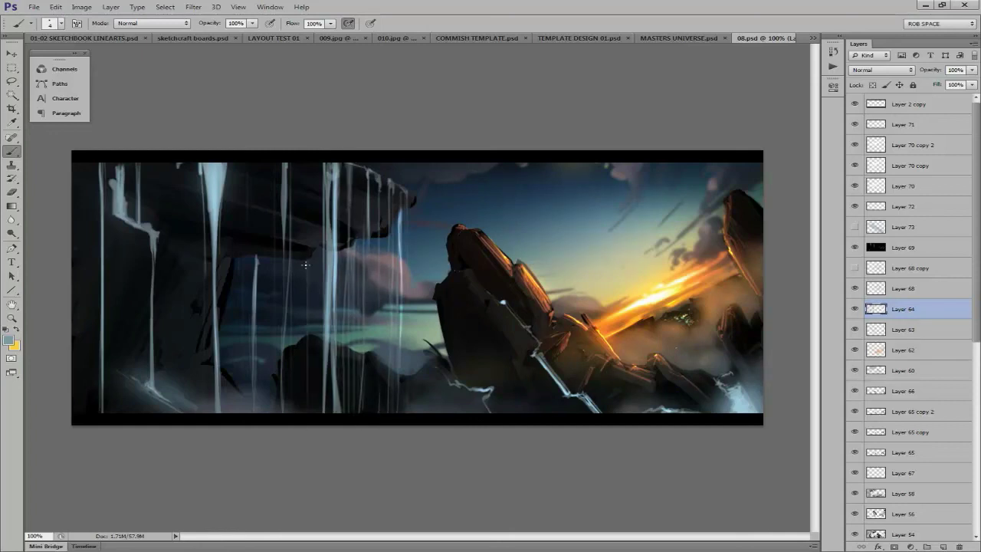
drag(311, 184, 314, 406)
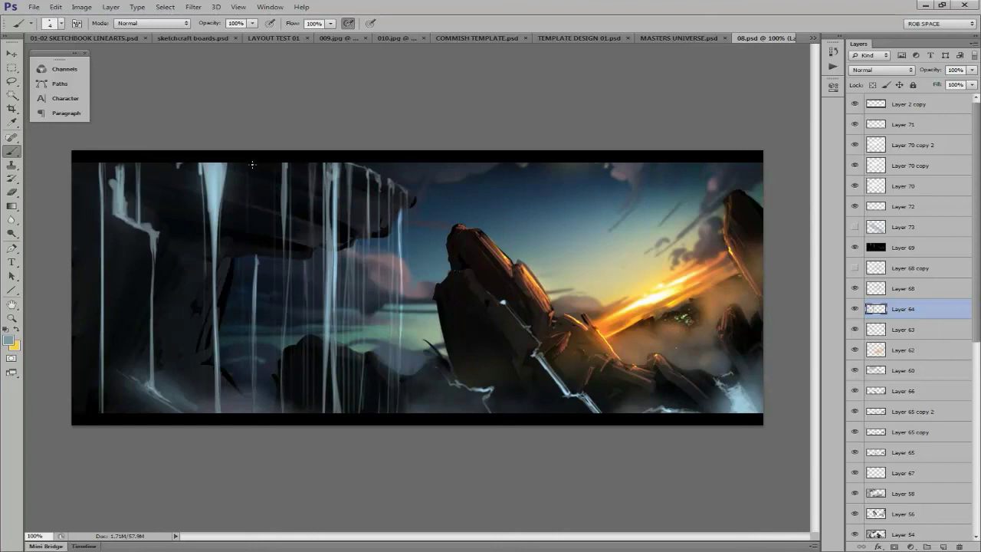
key(e)
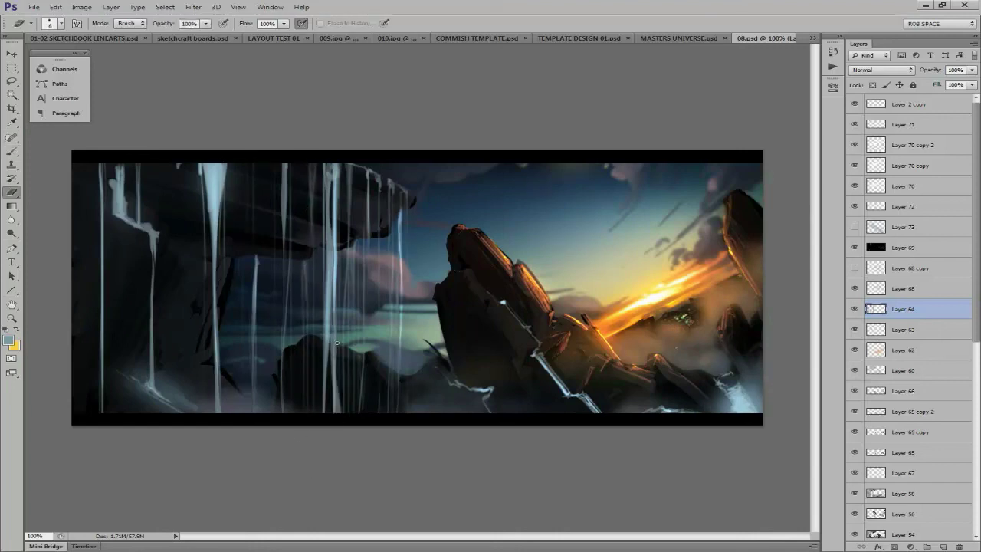
drag(321, 324, 337, 439)
drag(254, 270, 252, 400)
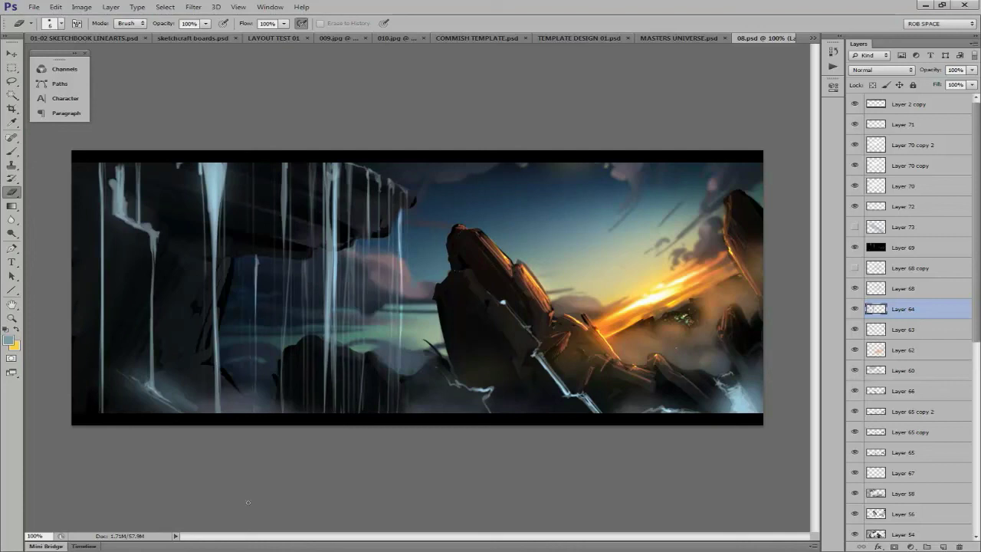
On Layer 69, brush over the pale strand at the falls' edge with a larger brush.
key(alt+bracketright)
key(alt+bracketright)
key(alt+bracketright)
key(b)
key(bracketright)
drag(400, 220, 392, 427)
key(bracketright)
key(bracketright)
alt+click(536, 354)
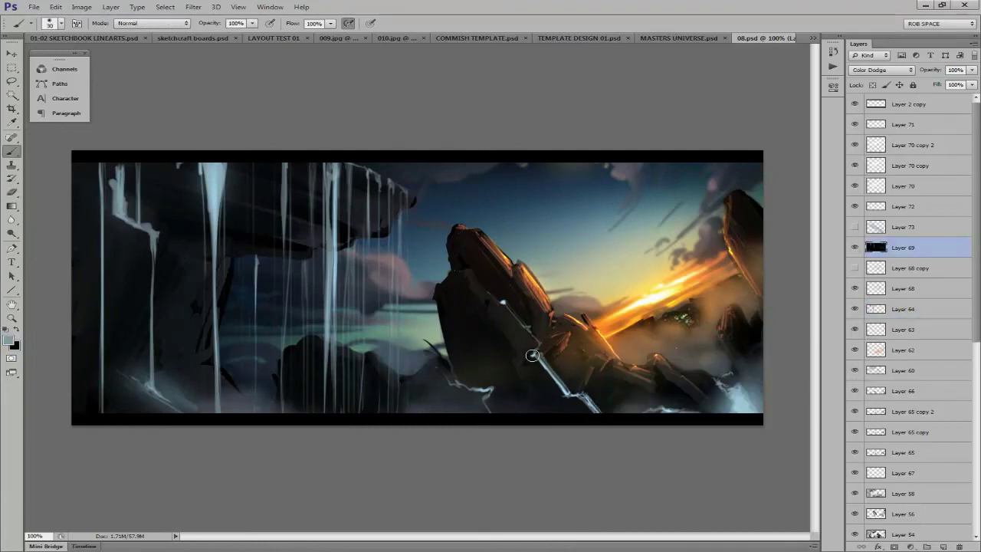
Add a new layer and pick an orange paint colour with a smaller brush.
key(ctrl+shift+alt+n)
key(alt+bracketleft)
key(bracketleft)
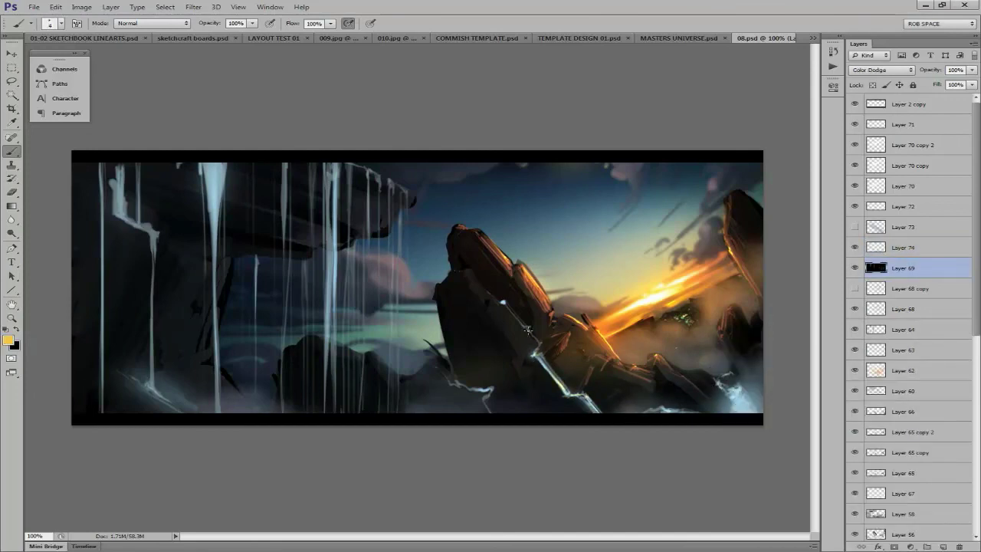
key(x)
alt+click(629, 321)
Move Layer 75 to the top of the stack and set it to Hard Light.
click(881, 70)
click(865, 240)
click(881, 70)
click(875, 129)
key(Down)
key(Down)
key(Down)
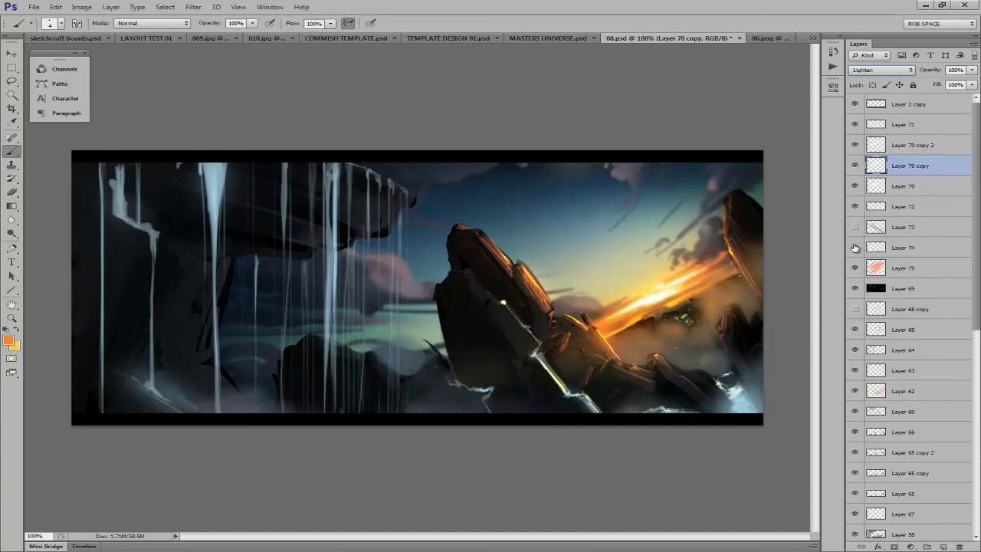
drag(876, 268, 887, 131)
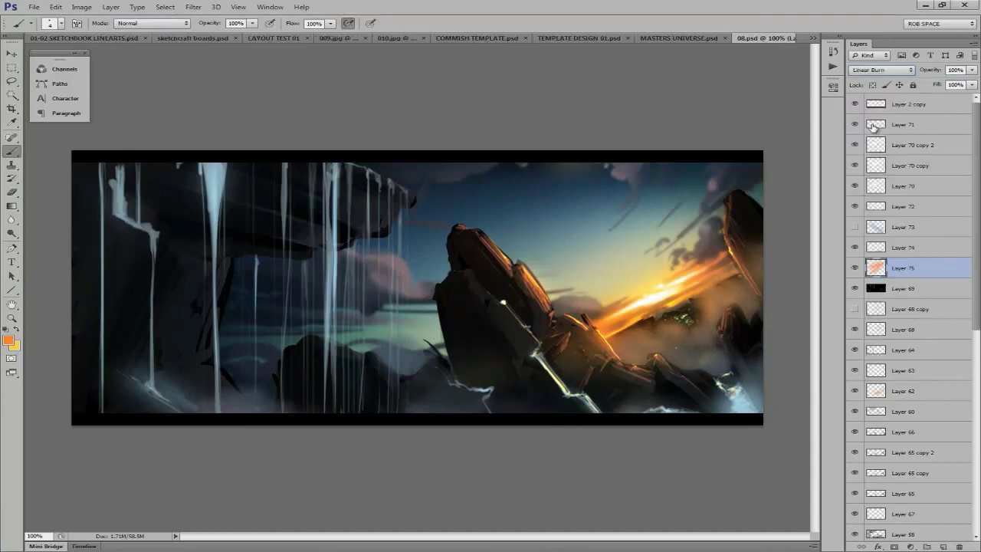
key(Down)
key(Down)
key(Down)
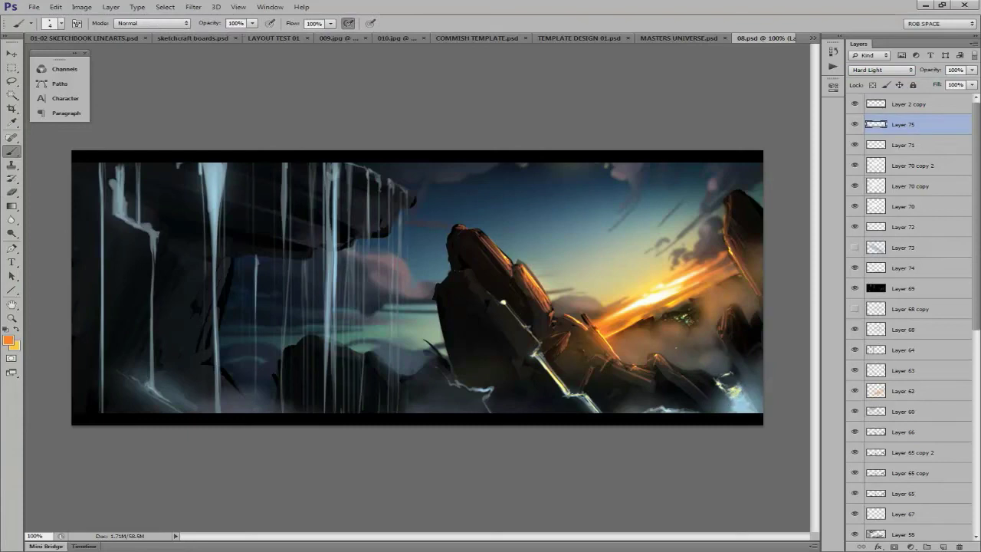
Paint orange streaks down the middle waterfall.
drag(401, 232, 400, 404)
drag(407, 213, 407, 246)
drag(403, 307, 403, 207)
mouse_move(407, 290)
mouse_down()
mouse_move(407, 192)
mouse_move(353, 379)
mouse_up()
key(x)
mouse_move(338, 173)
mouse_down()
mouse_move(334, 392)
mouse_move(328, 271)
mouse_up()
Add brighter orange strands running down the waterfall.
key(e)
key(b)
drag(335, 163, 326, 242)
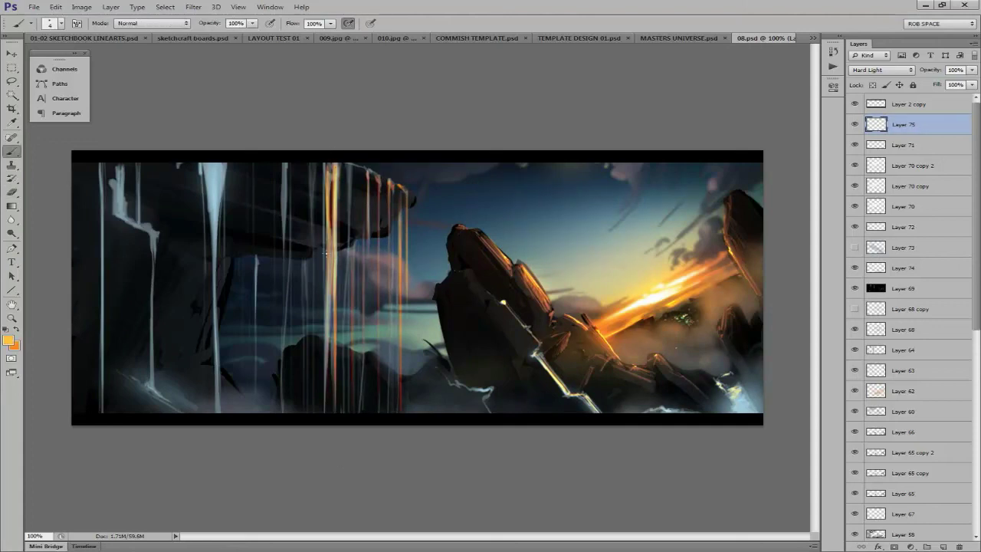
drag(334, 181, 335, 406)
drag(351, 162, 350, 250)
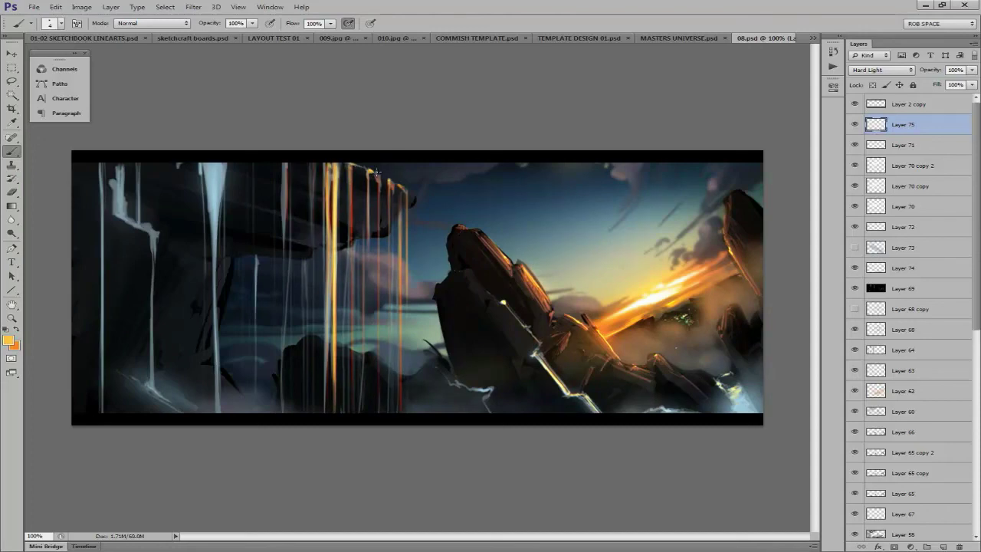
Add a Multiply layer and paint a yellow glow on the lower-right rocks.
click(941, 543)
key(shift+alt+m)
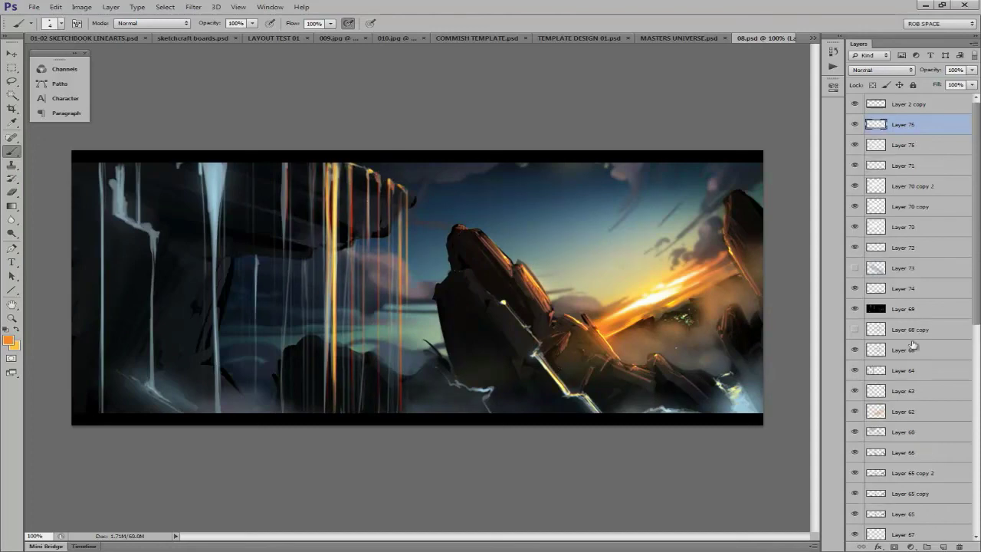
key(bracketright)
key(bracketright)
key(bracketright)
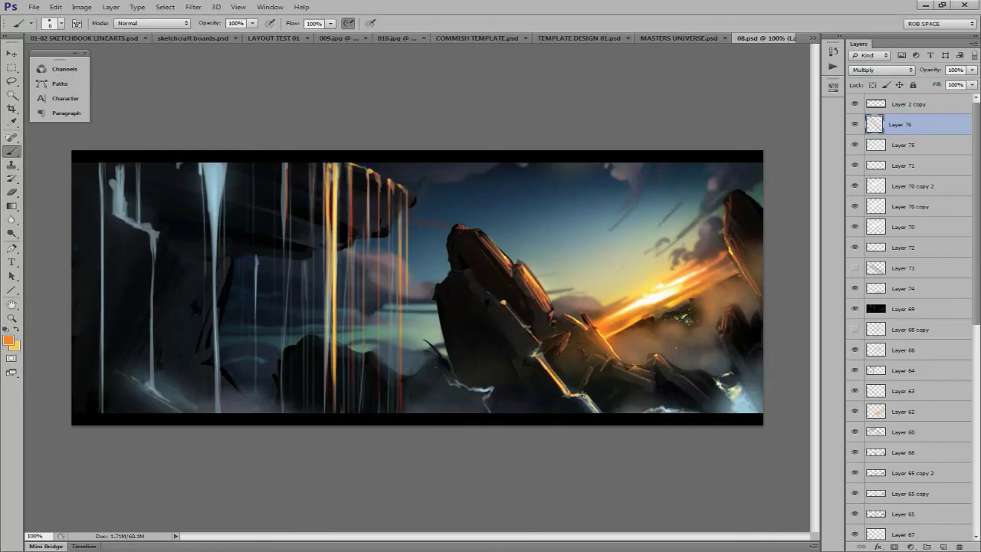
key(bracketright)
key(bracketright)
key(bracketright)
right_click(743, 403)
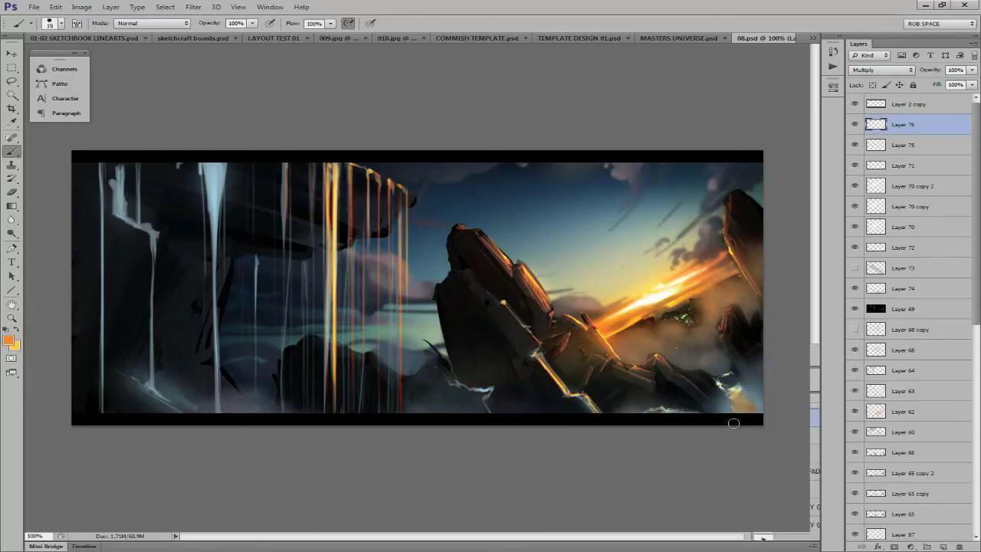
key(Escape)
right_click(740, 398)
key(Escape)
key(bracketright)
alt+click(736, 393)
drag(734, 395, 747, 410)
key(alt+bracketleft)
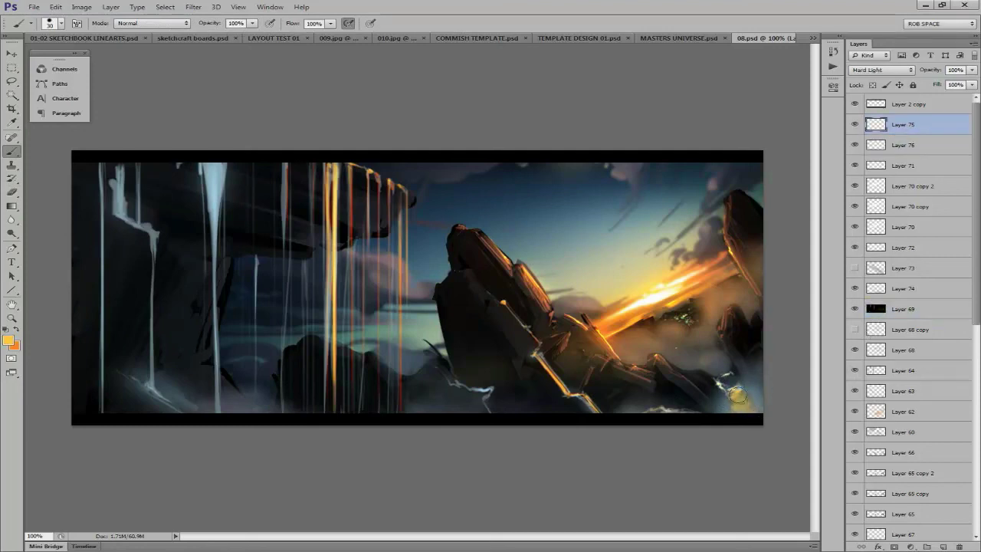
Create a black-filled Linear Dodge layer and paint yellow highlights along the rock edges.
key(ctrl+shift+alt+n)
key(shift+F5)
key(Return)
key(alt+shift+w)
key(bracketright)
key(bracketright)
key(bracketright)
key(bracketleft)
key(bracketleft)
key(bracketleft)
drag(734, 388, 745, 413)
mouse_move(546, 362)
mouse_down()
mouse_move(571, 399)
mouse_move(598, 410)
mouse_up()
click(504, 303)
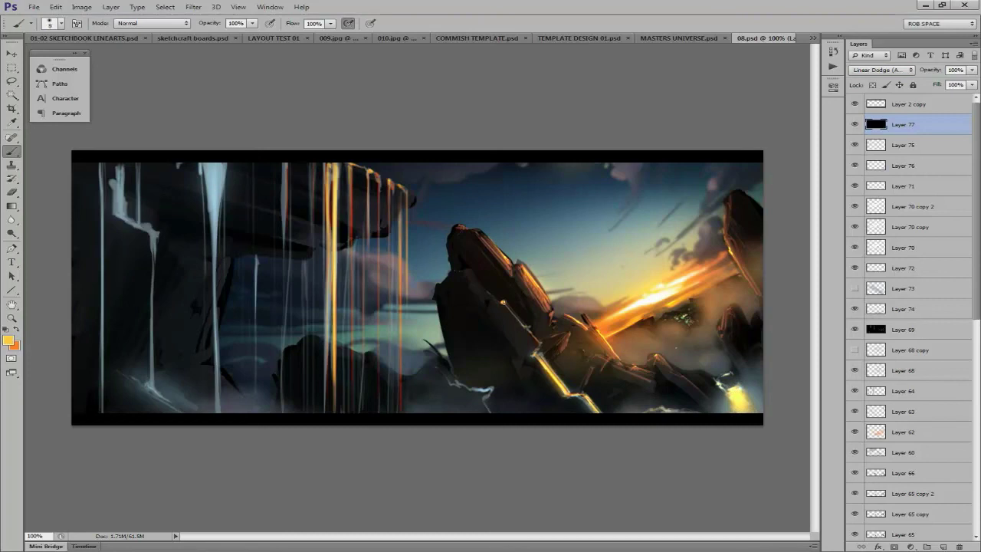
With a larger brush, paint faint orange glow along the waterfall and bottom edge.
key(bracketright)
key(bracketright)
key(bracketright)
alt+click(390, 183)
drag(352, 164, 334, 258)
drag(398, 212, 399, 348)
alt+click(667, 410)
mouse_move(685, 410)
mouse_down()
mouse_move(635, 416)
mouse_move(650, 411)
mouse_up()
key(x)
key(alt+bracketleft)
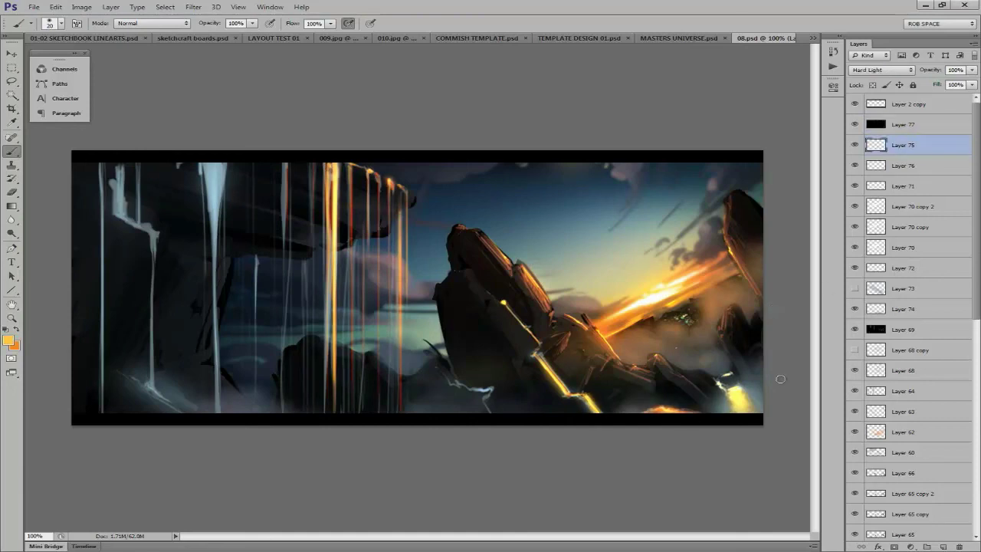
key(e)
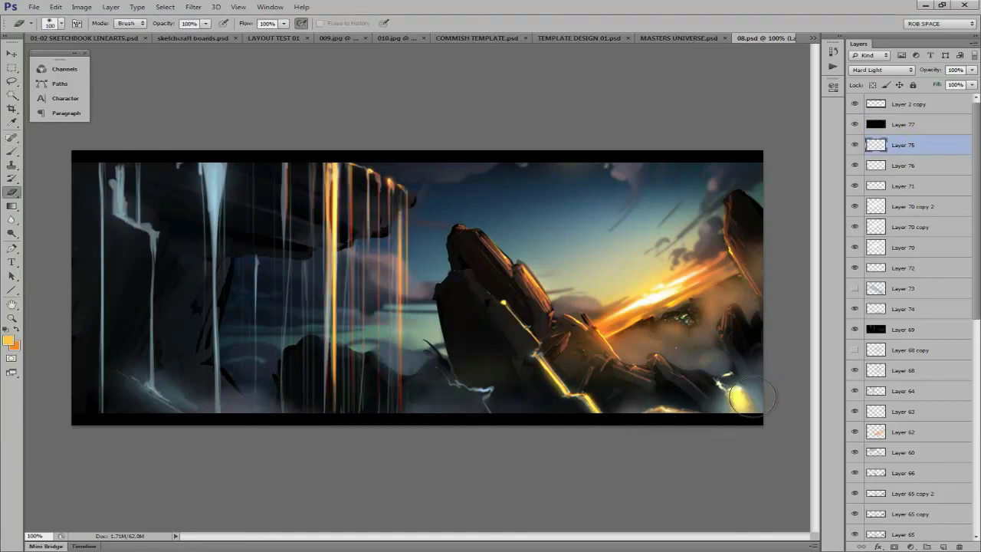